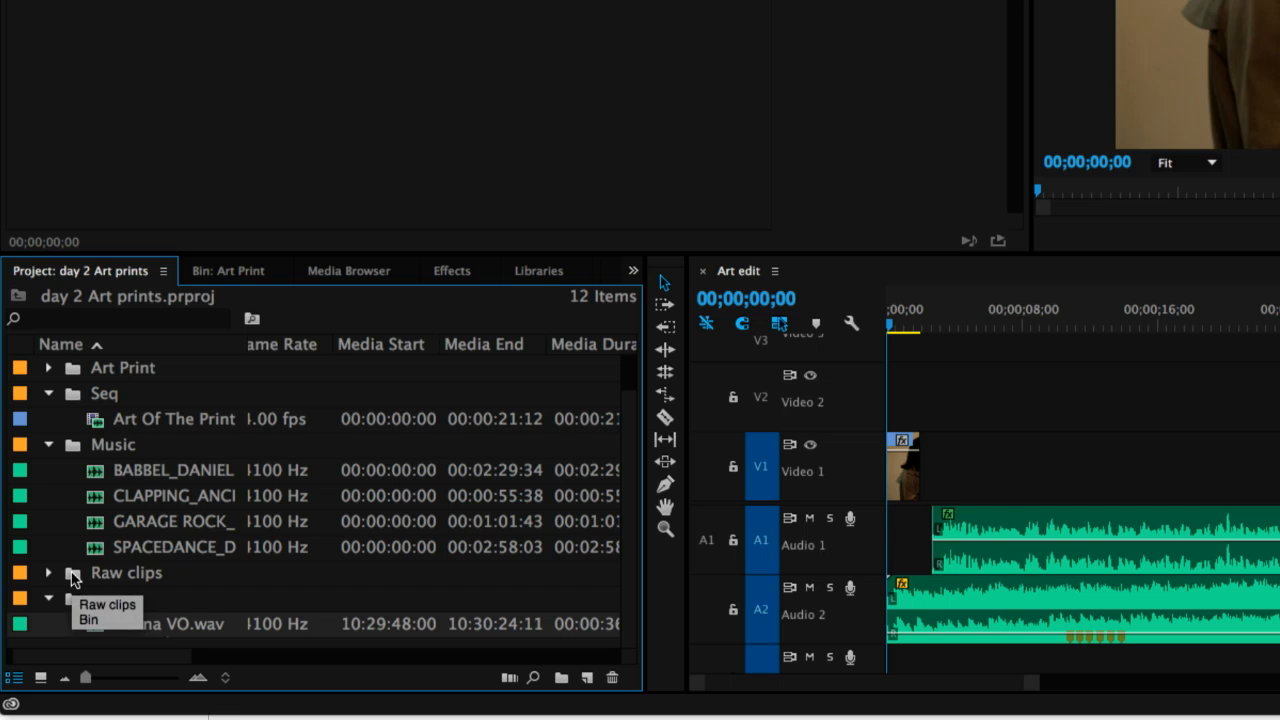
Open the Raw clips bin in its own tab, place that tab beside the project tab, and display the clips as small thumbnails
key(ctrl+s)
double_click(72, 578)
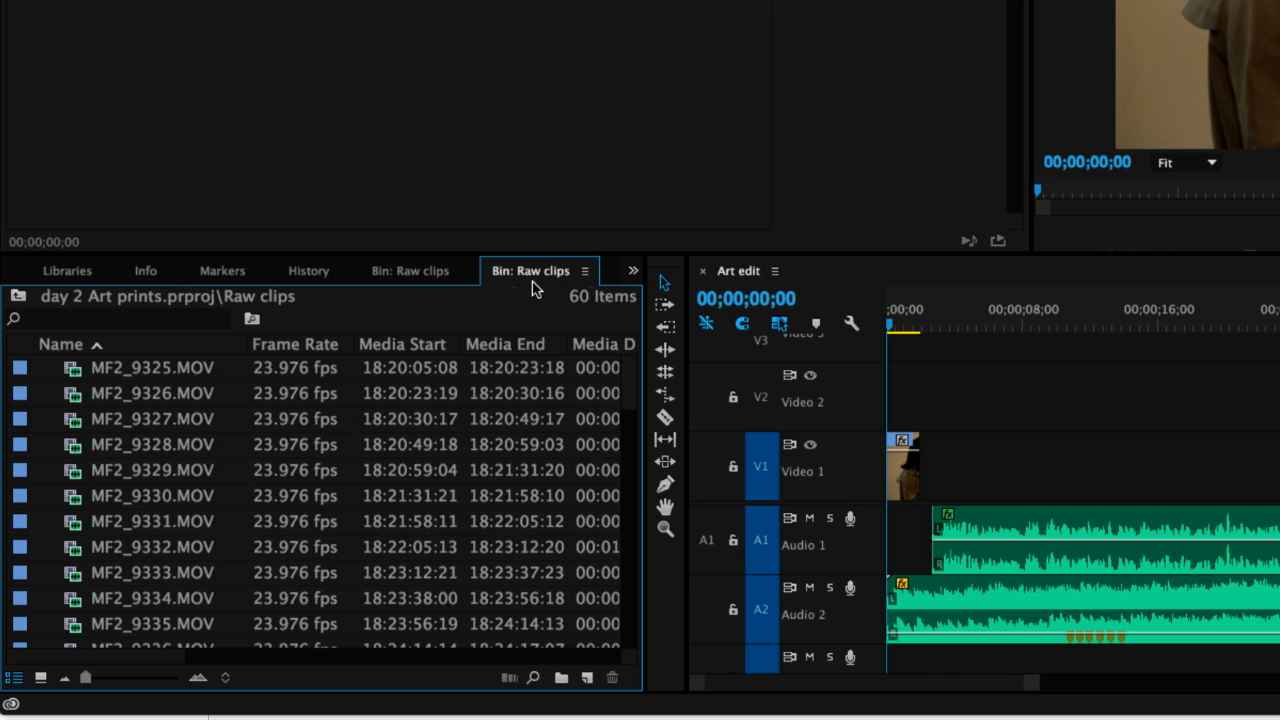
drag(532, 288, 210, 285)
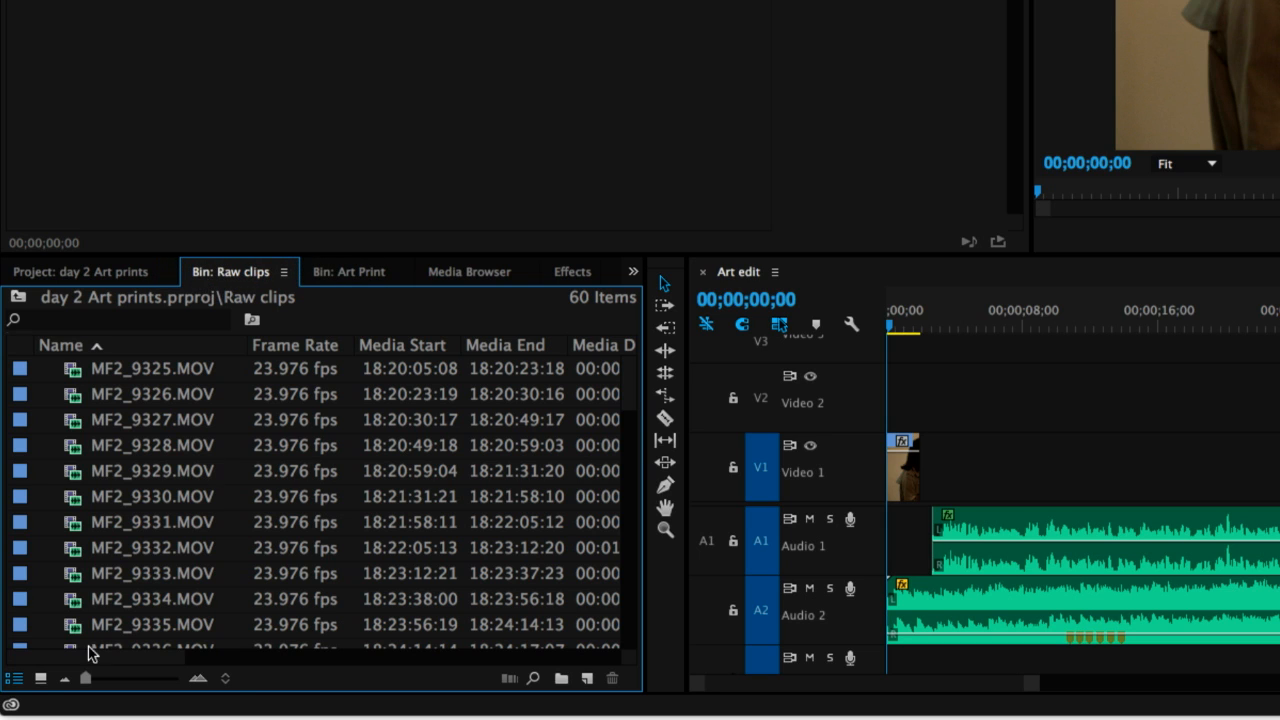
click(40, 678)
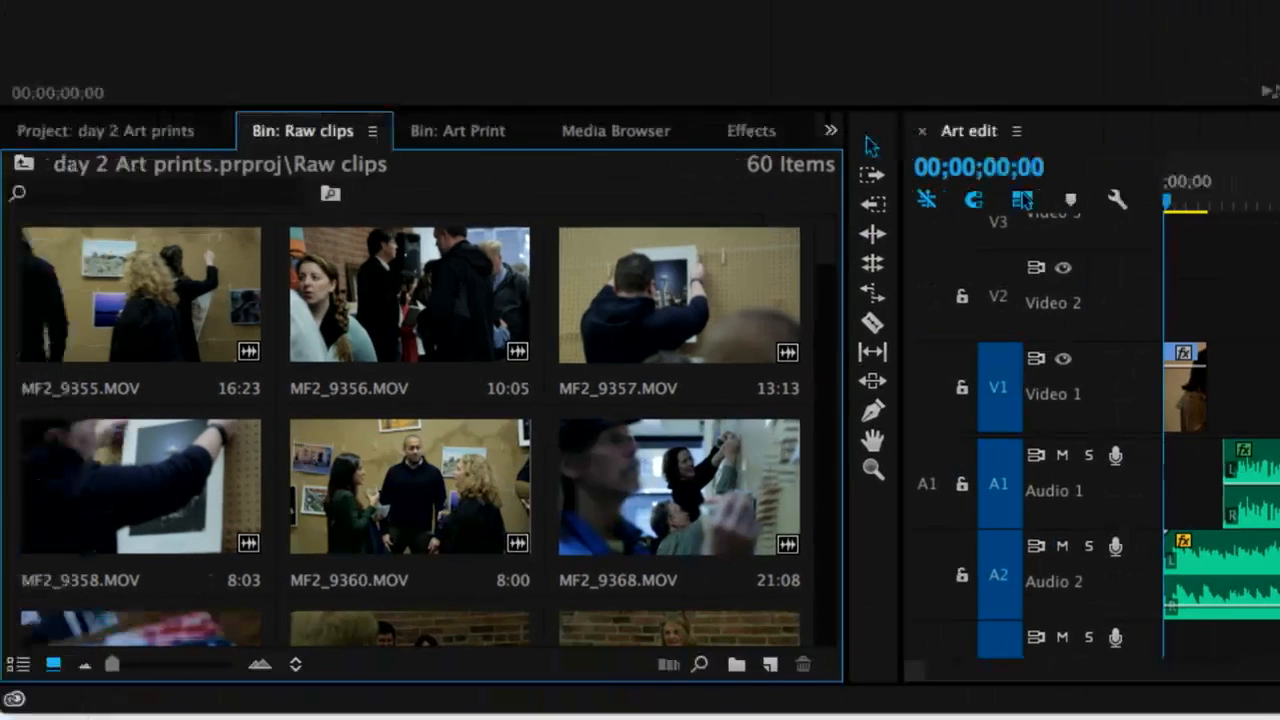
drag(113, 665, 82, 666)
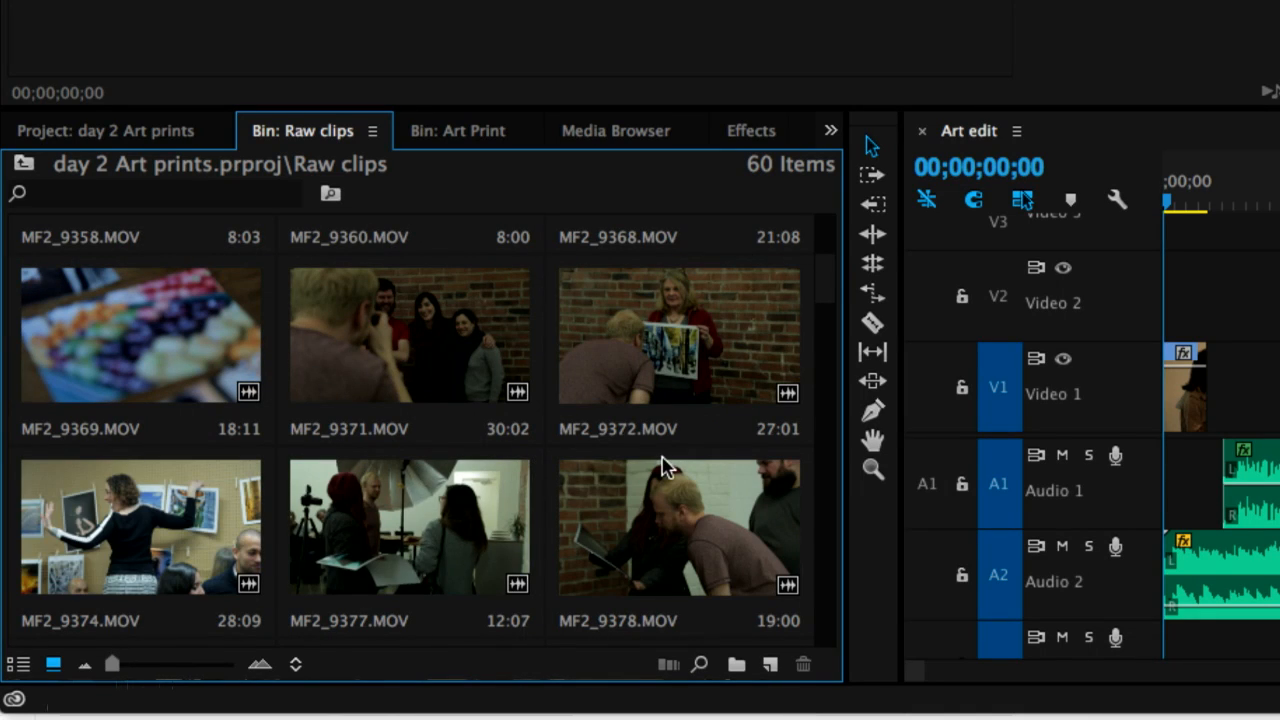
Preview candidate clips MF2_9360.MOV and MF2_9374.MOV from the Raw clips bin in the source monitor
scroll(666, 467, up, 3)
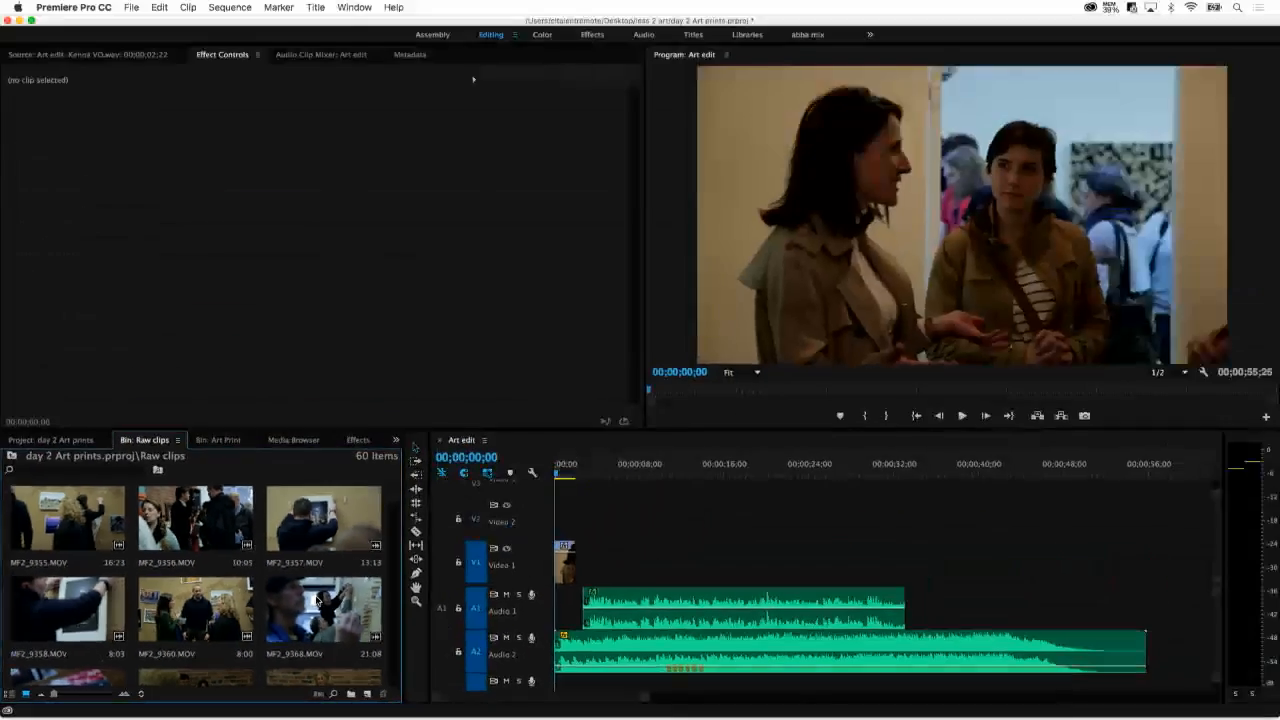
double_click(216, 625)
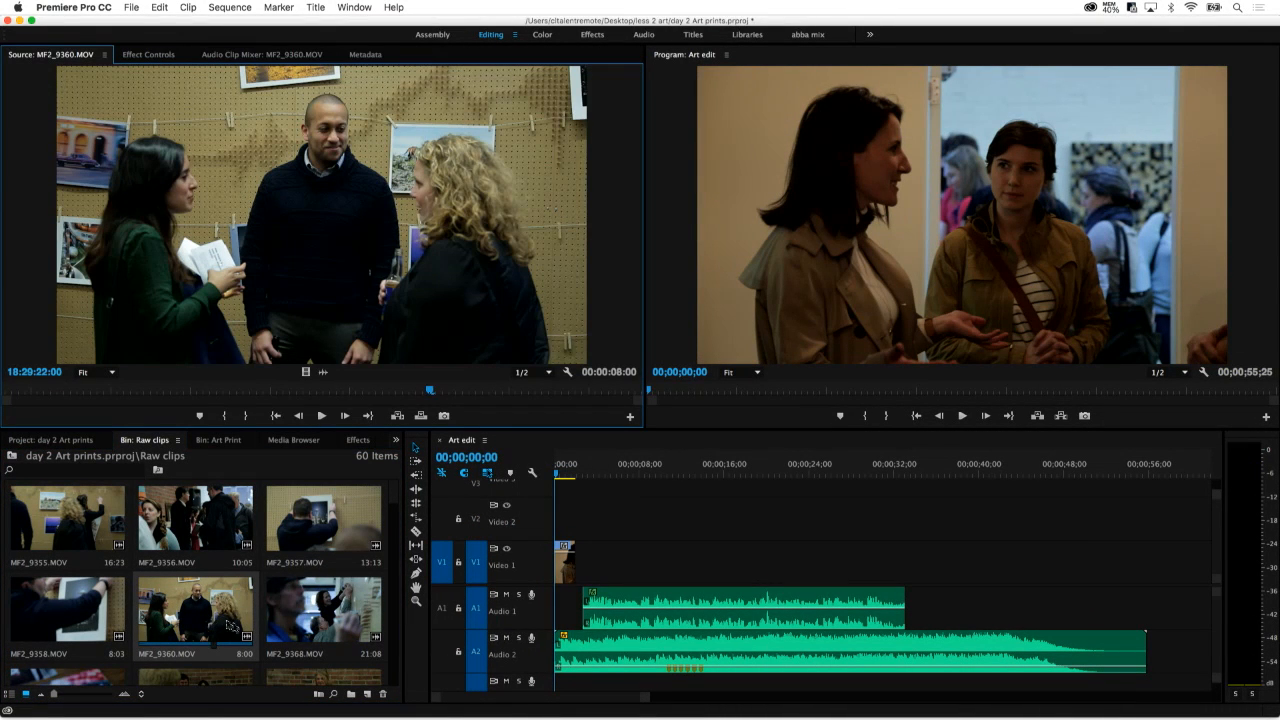
scroll(391, 550, down, 3)
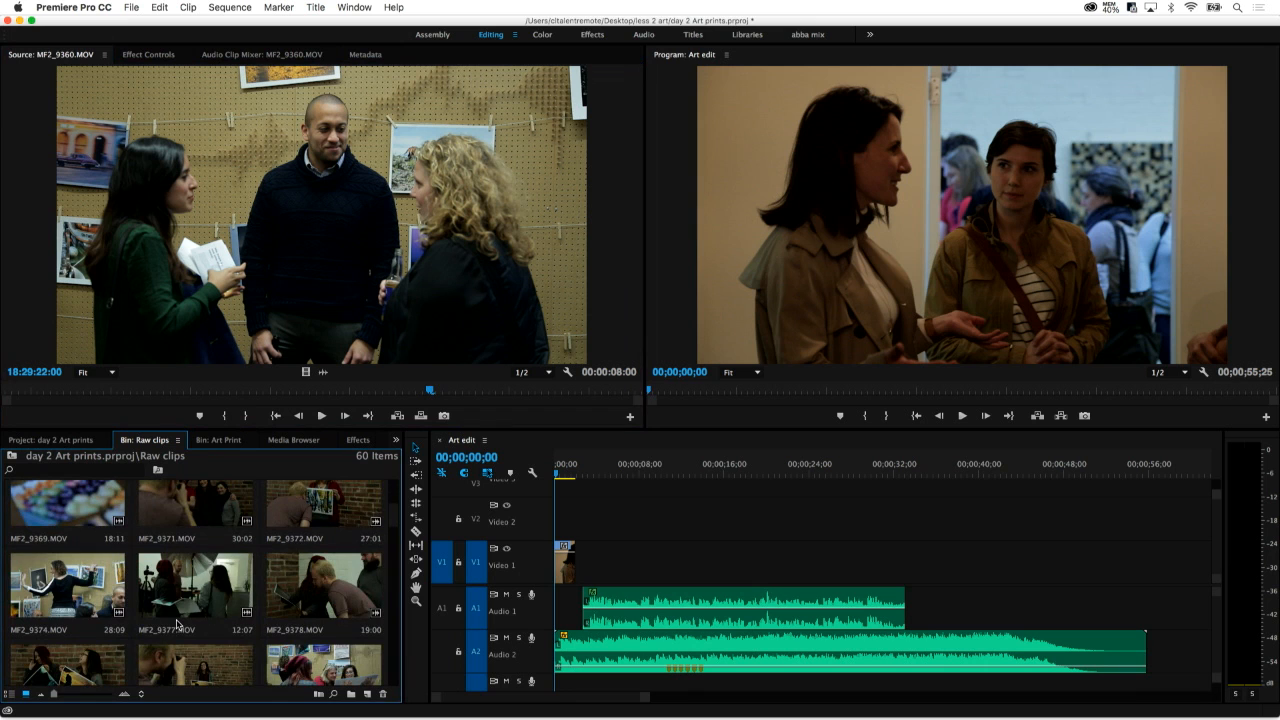
double_click(67, 600)
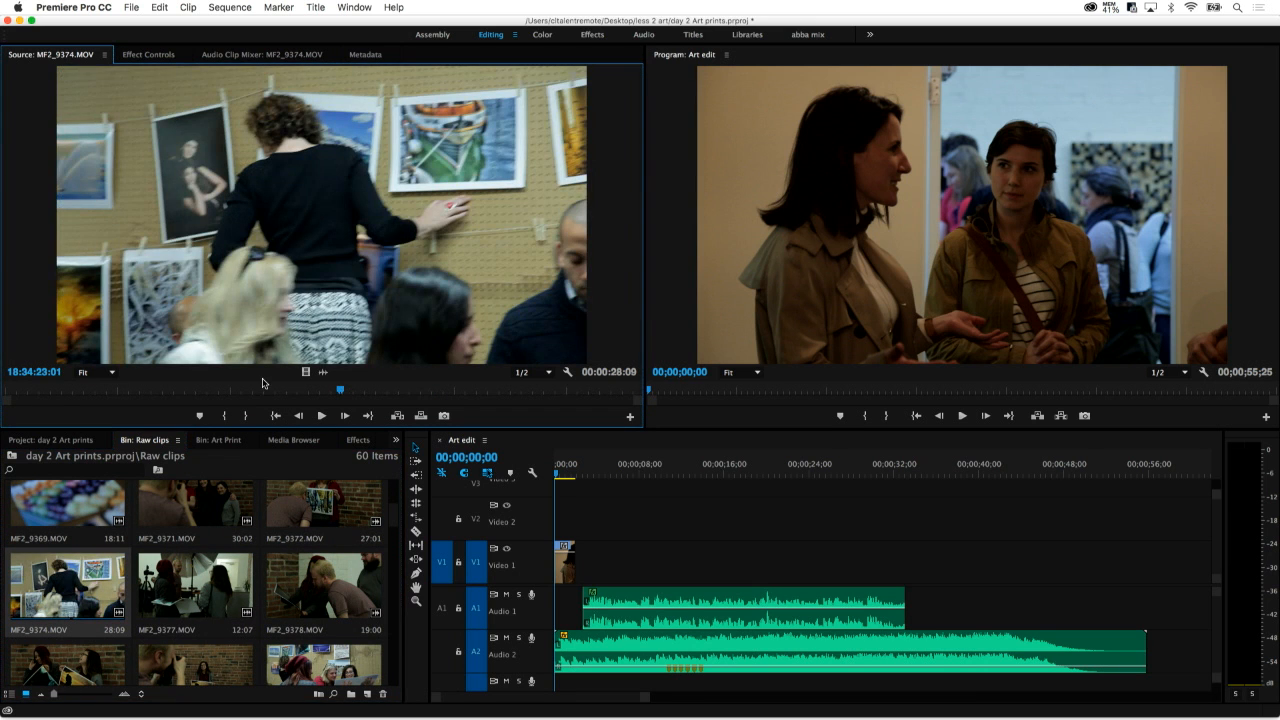
Load MF2_9378.MOV into the source monitor and mark its In point at 18:35:23:19 and Out point at 18:35:26:12
double_click(297, 572)
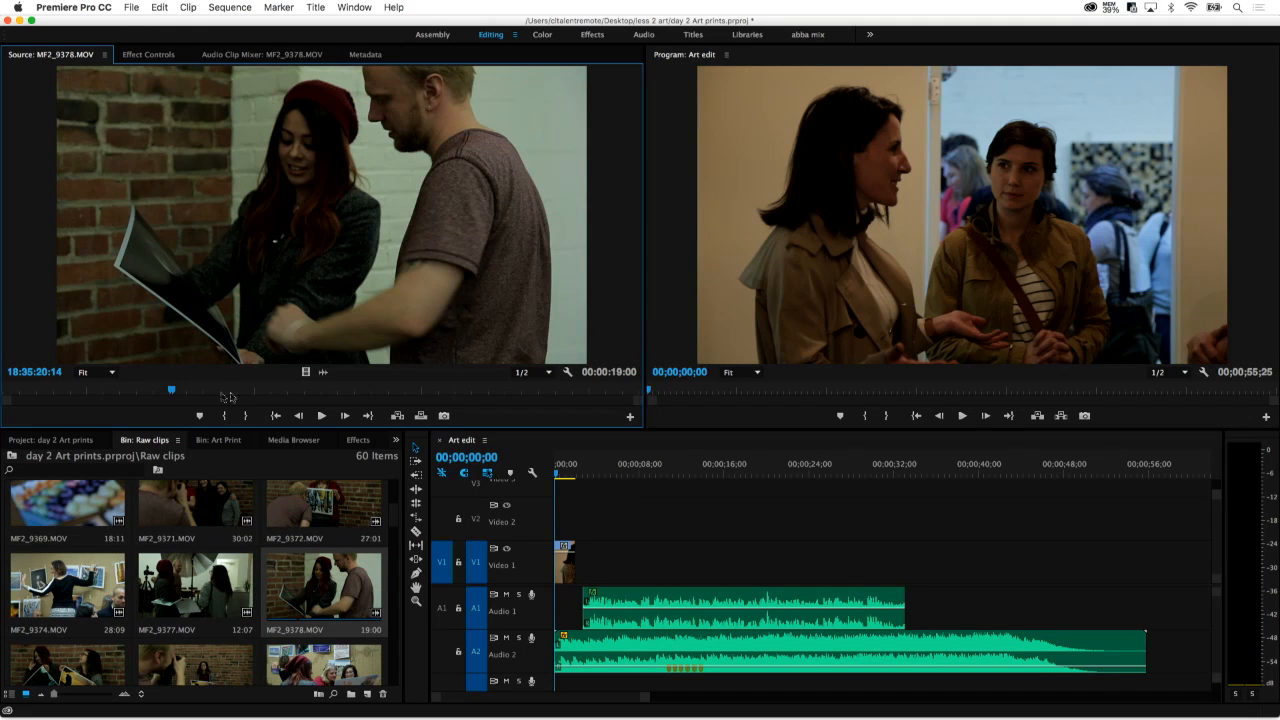
drag(228, 397, 375, 397)
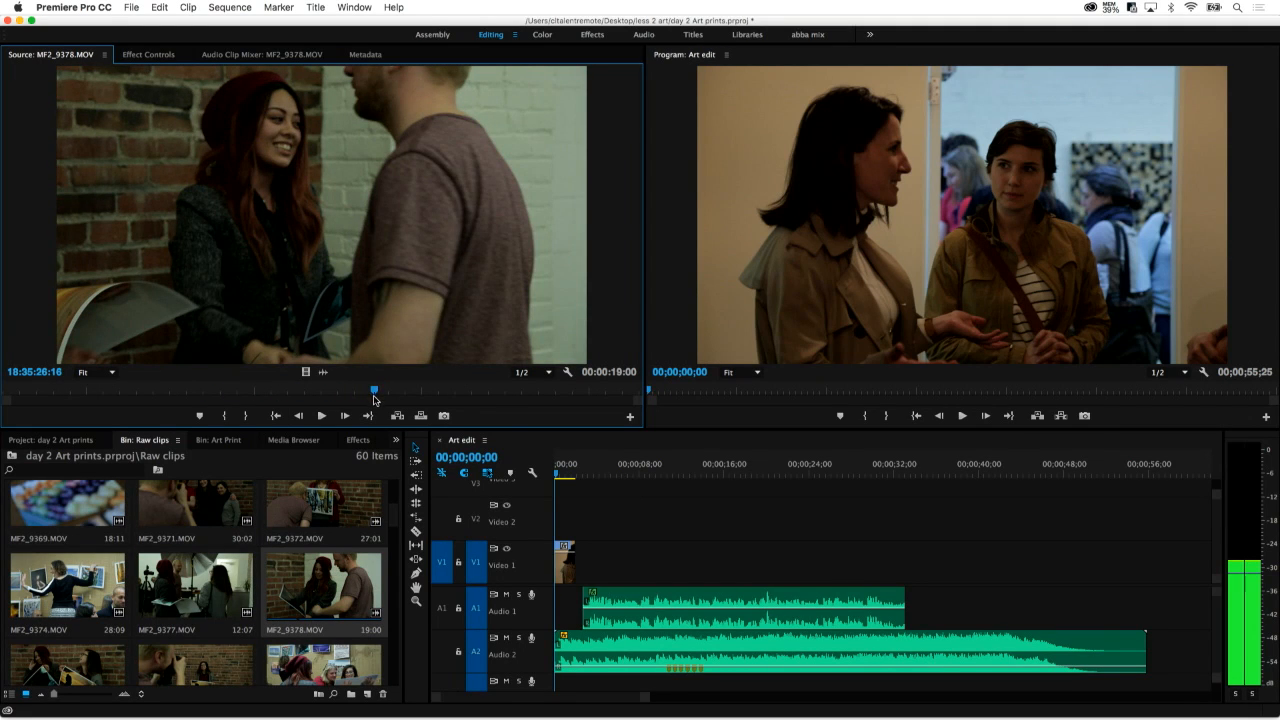
mouse_move(374, 400)
mouse_down()
mouse_move(287, 405)
mouse_move(371, 408)
mouse_up()
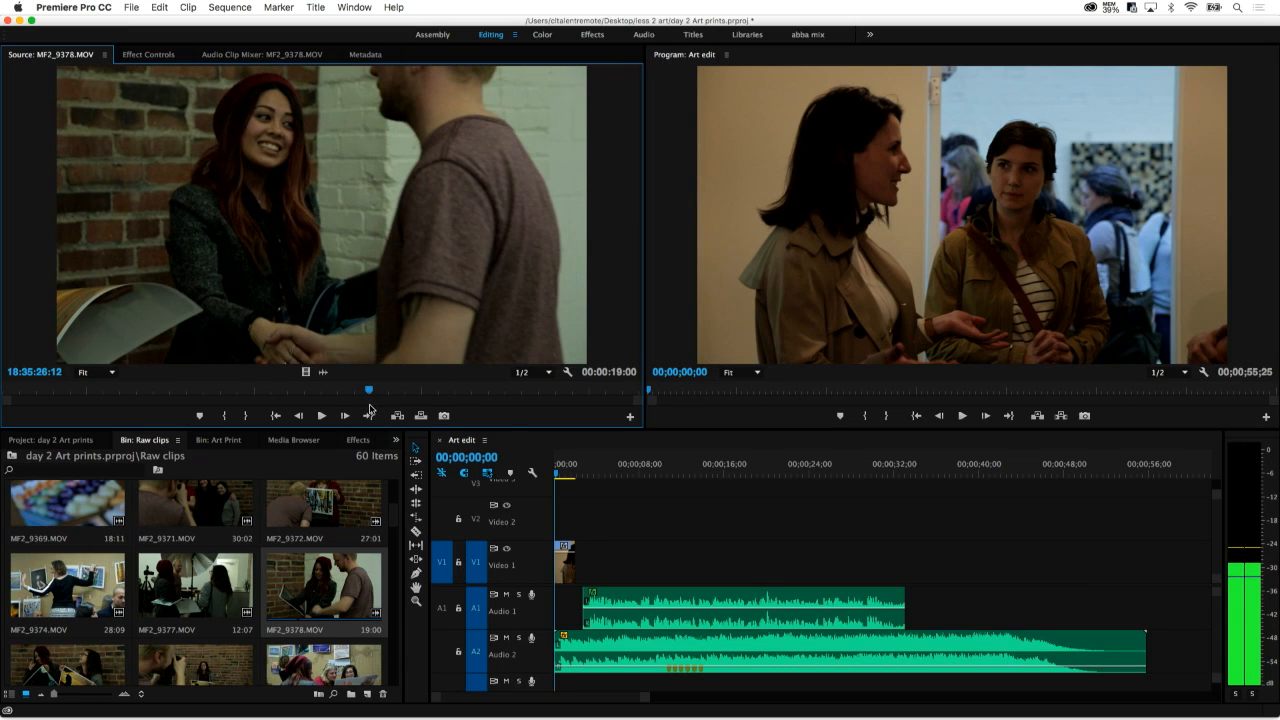
key(o)
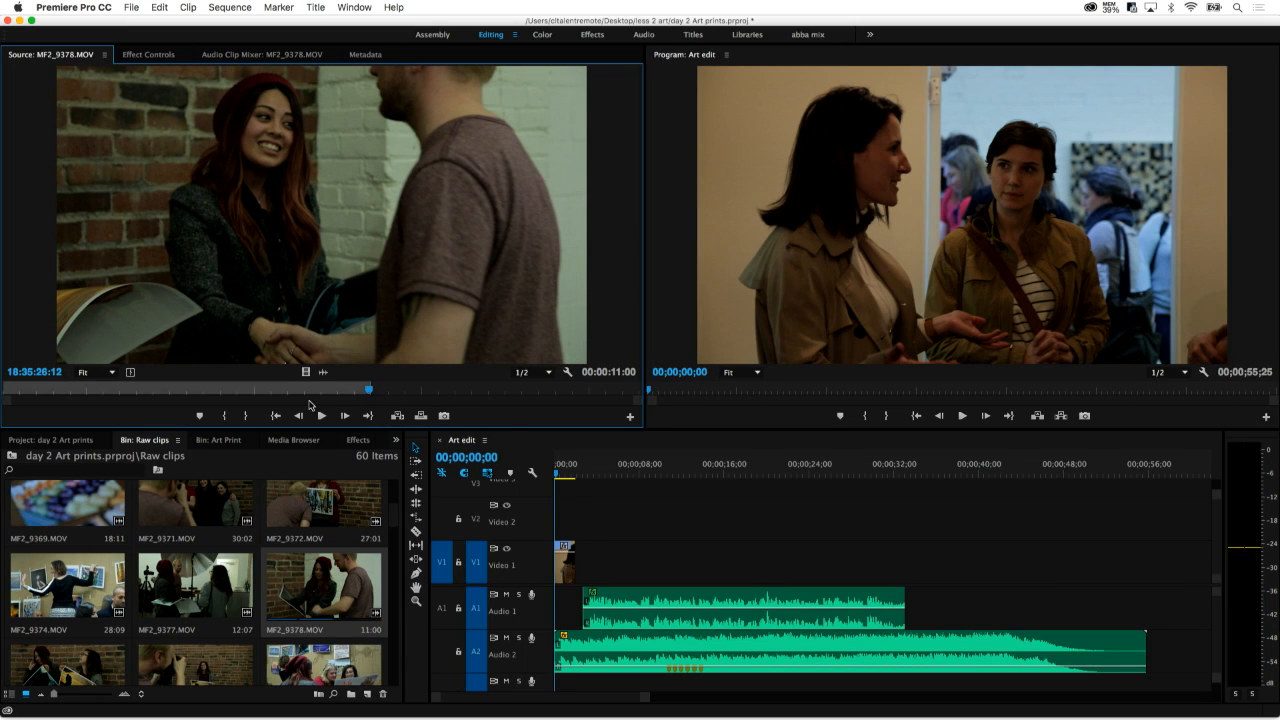
drag(309, 399, 279, 403)
key(i)
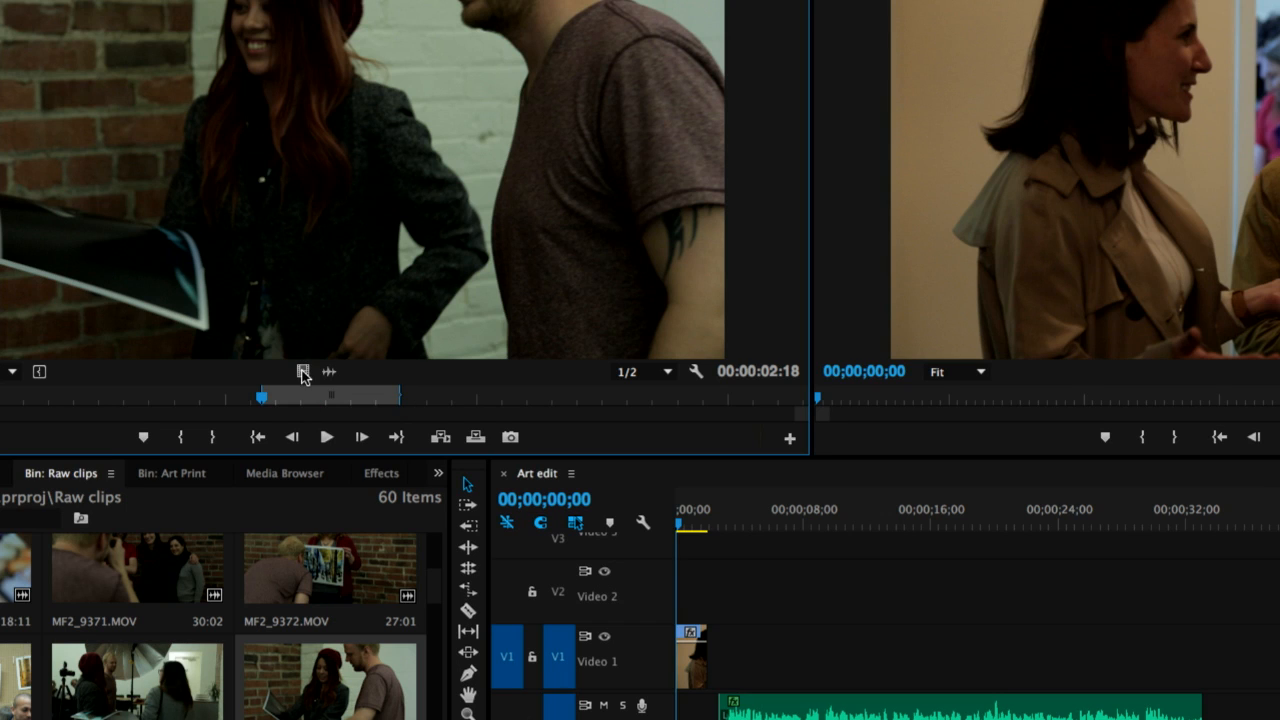
Add only the video of the marked MF2_9378.MOV range to Video 1 right after the first clip and play back the edit
drag(301, 371, 716, 650)
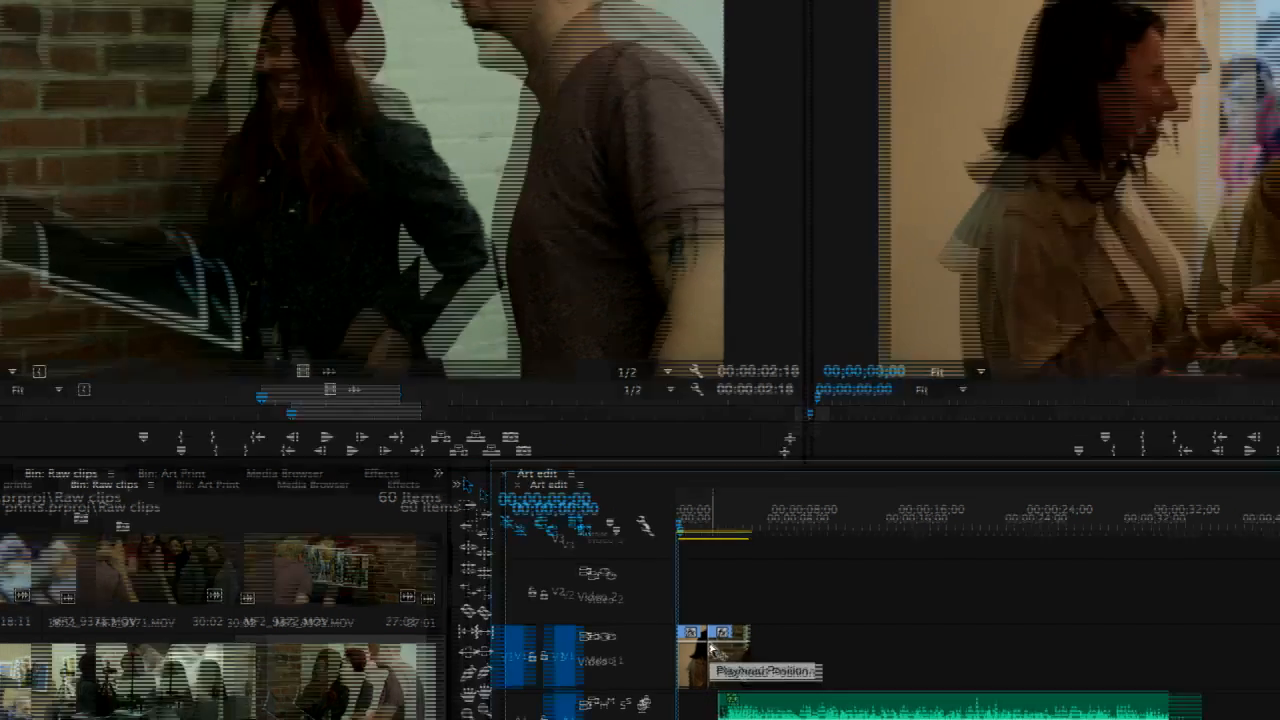
key(space)
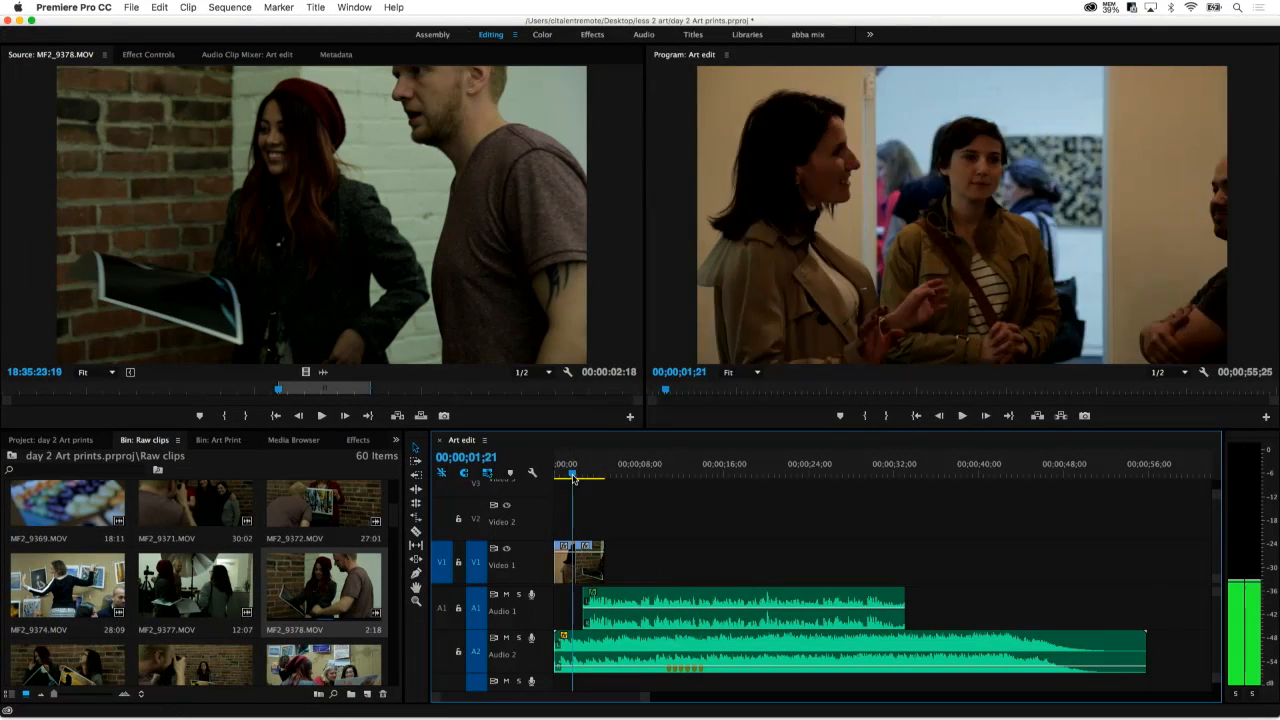
key(space)
key(space)
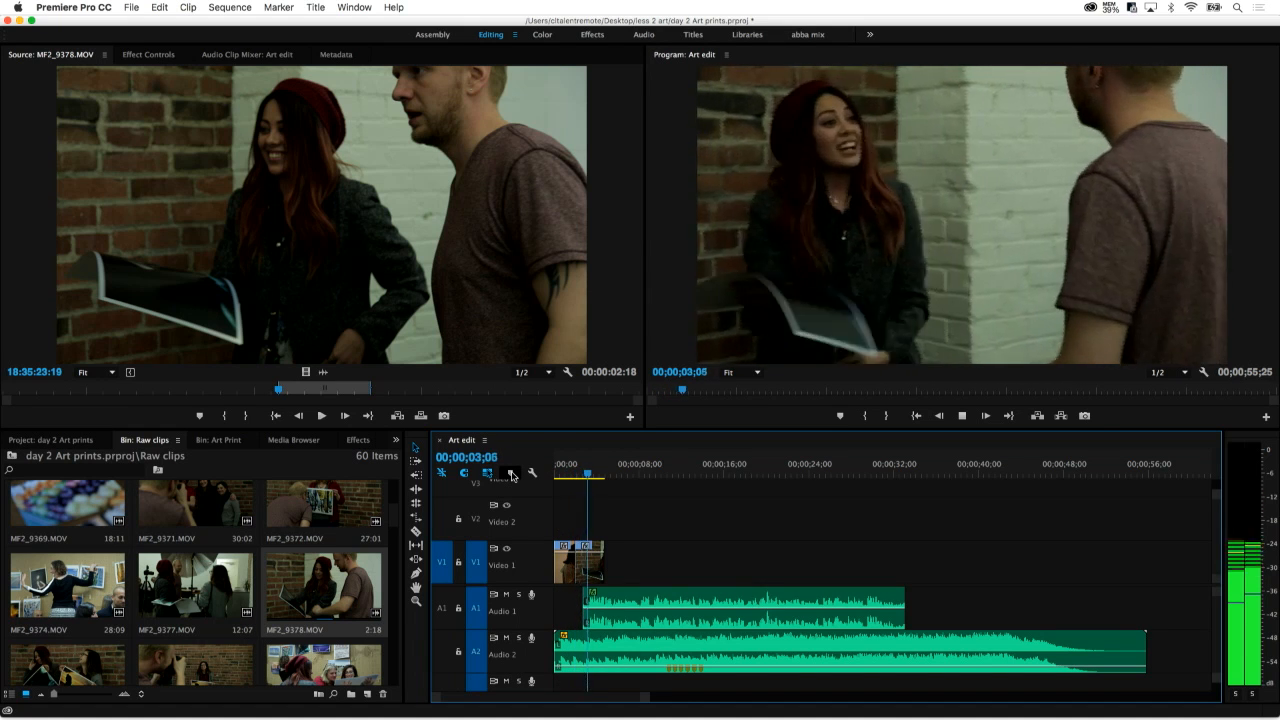
key(space)
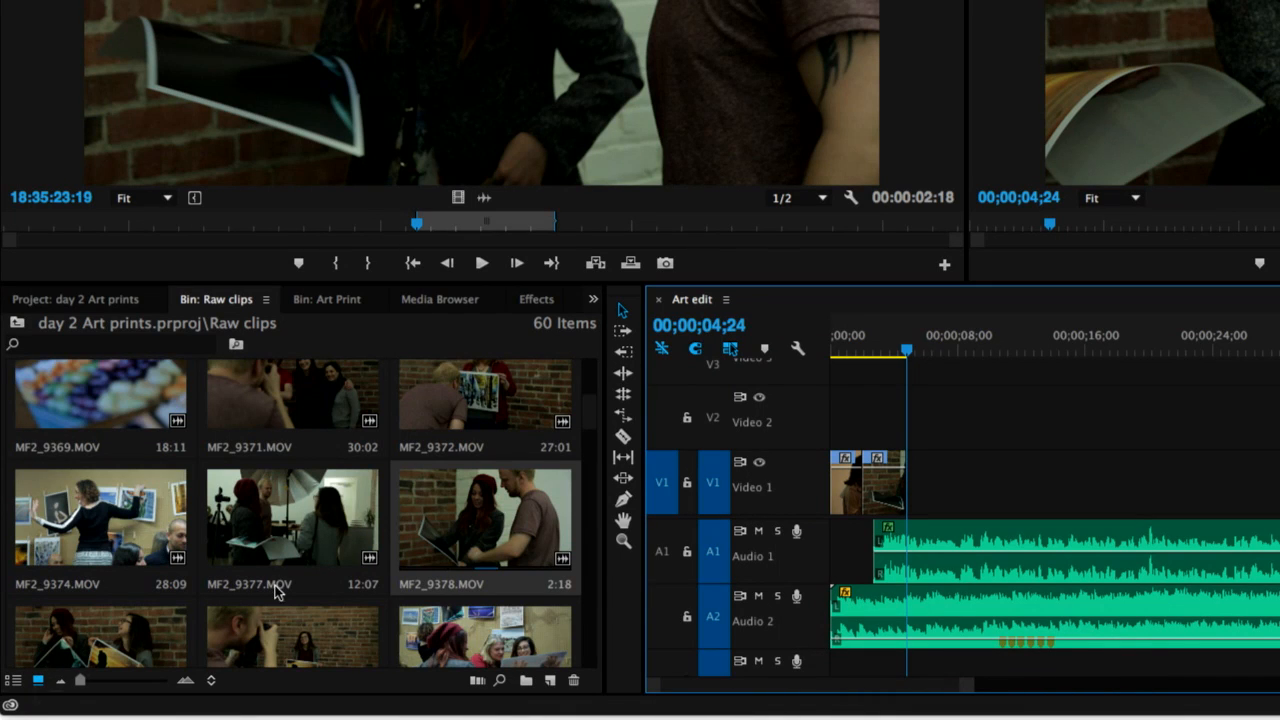
Mark In and Out points for MF2_9413.MOV directly on its bin thumbnail, keeping a range of 1:00
scroll(462, 555, down, 10)
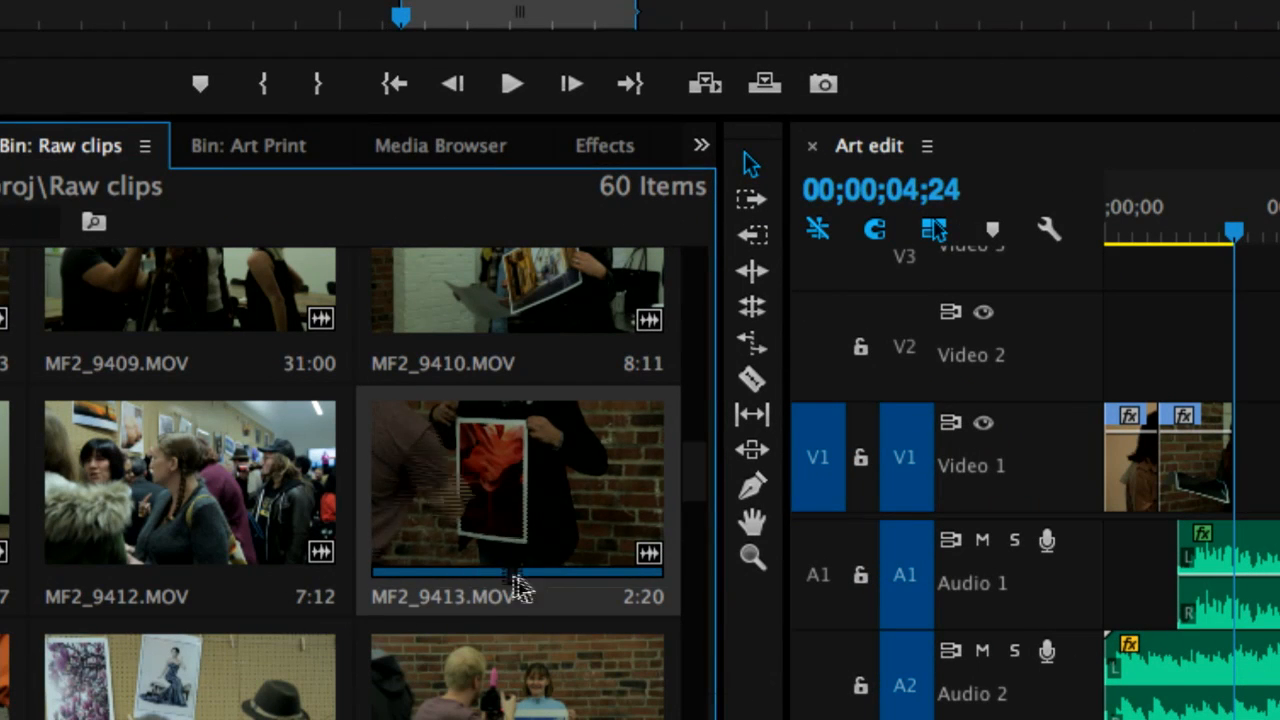
key(i)
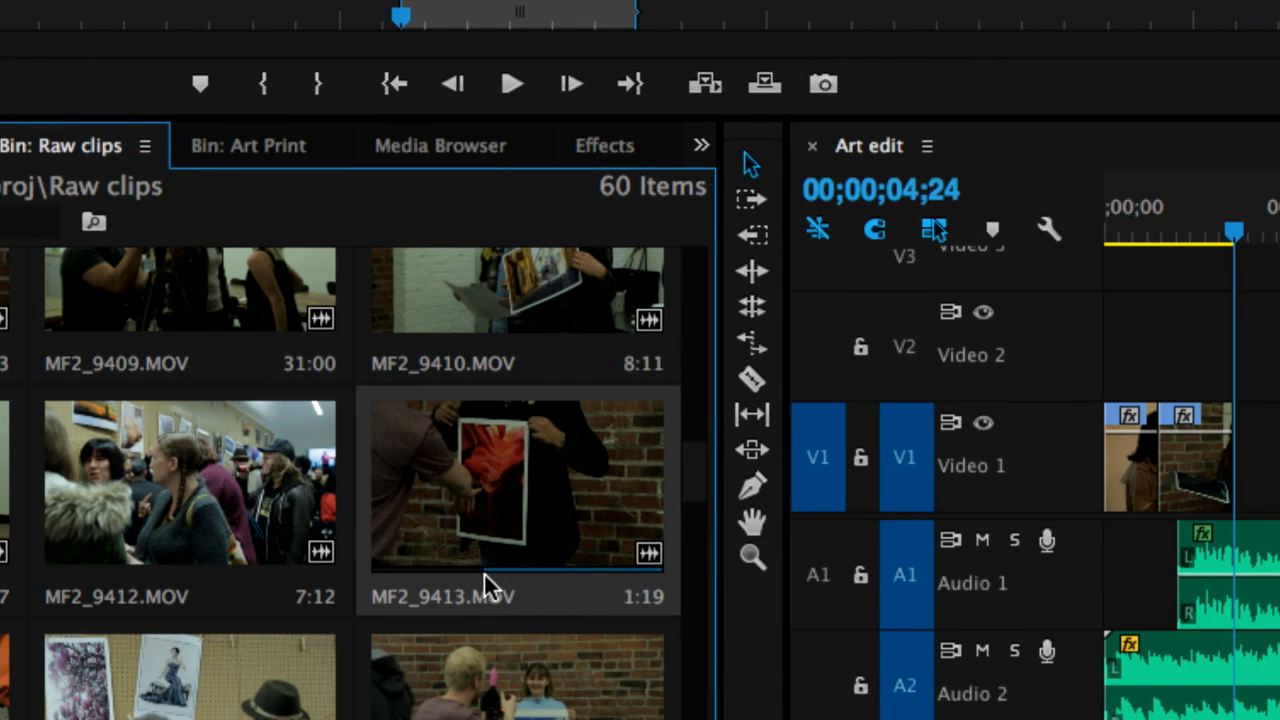
key(o)
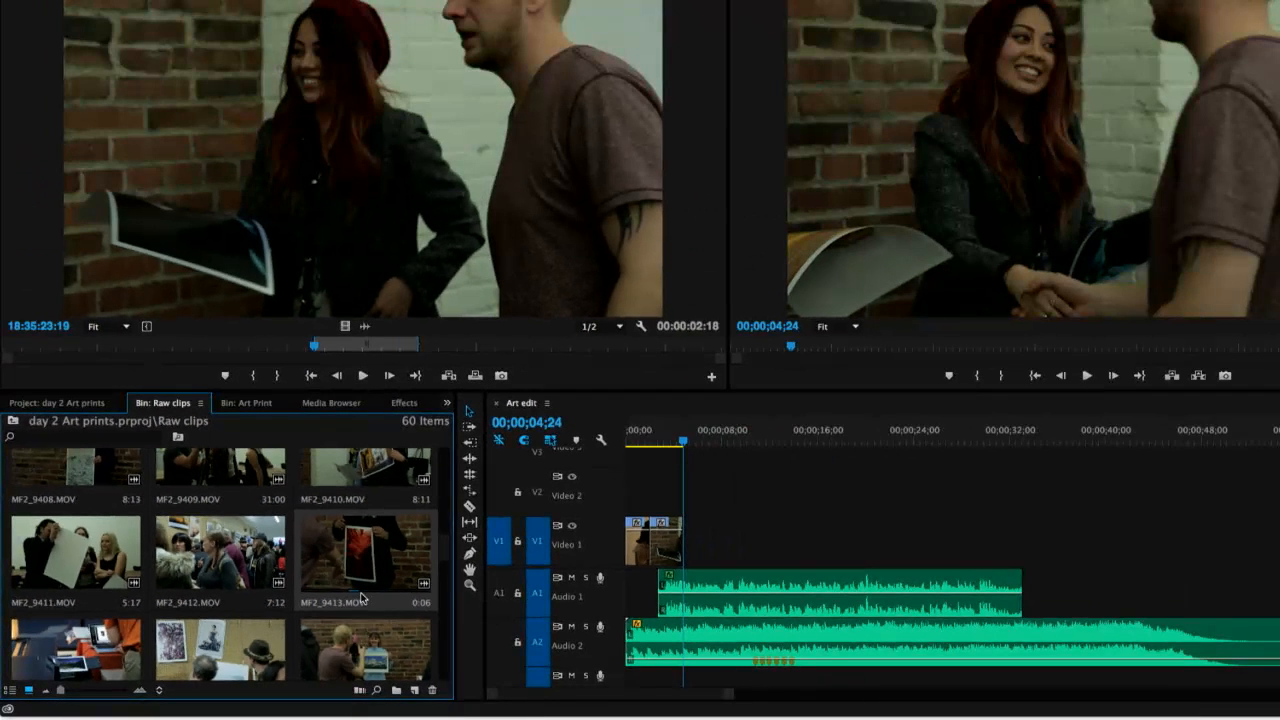
mouse_move(363, 566)
mouse_down()
mouse_move(703, 550)
mouse_move(368, 567)
mouse_up()
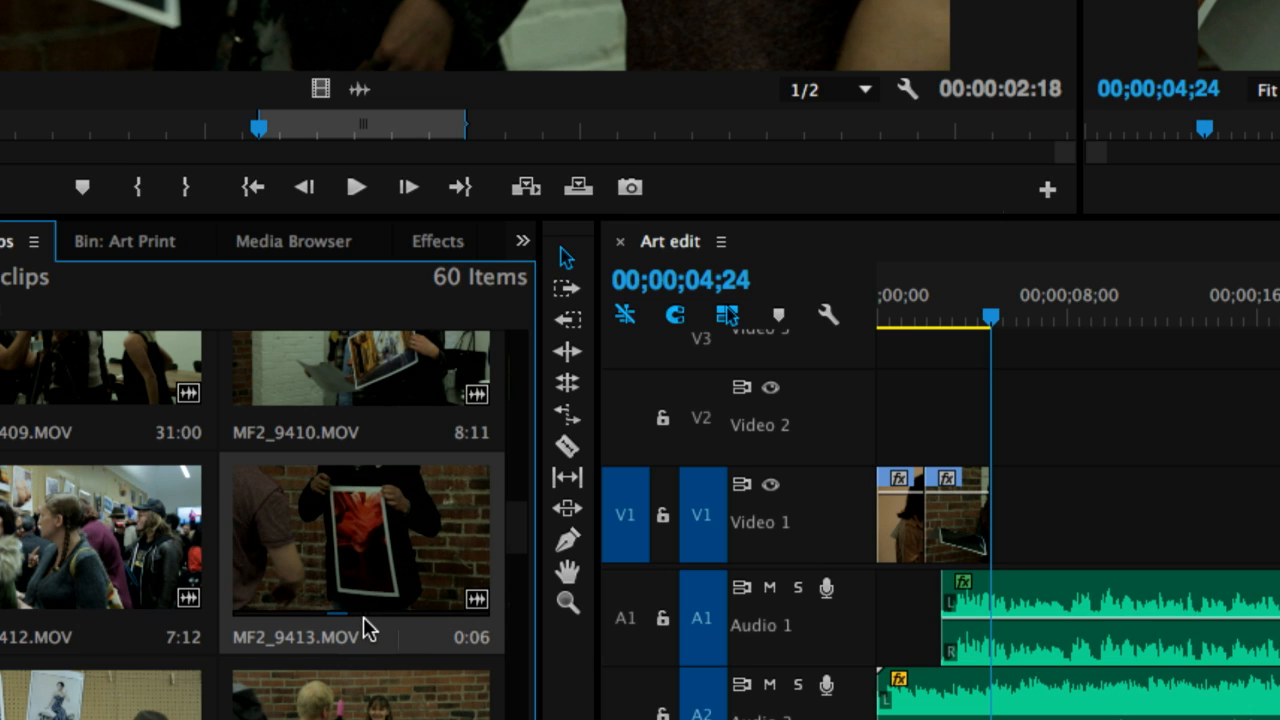
click(363, 616)
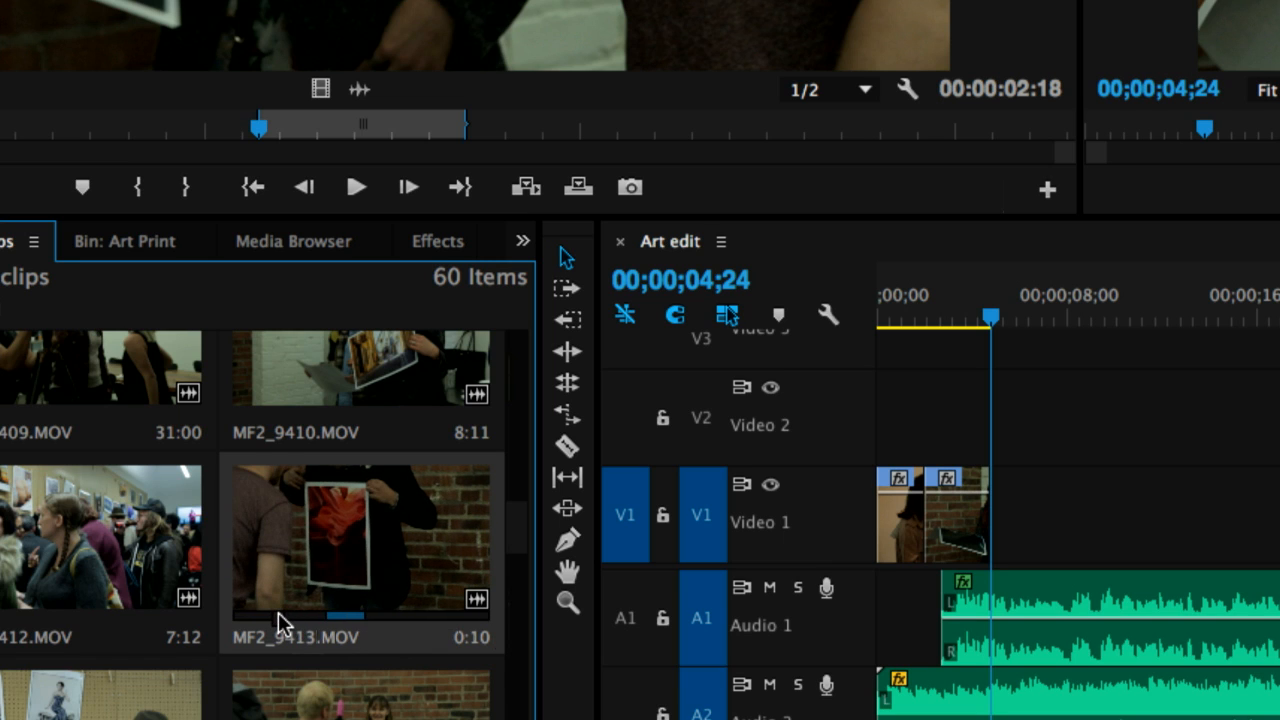
key(i)
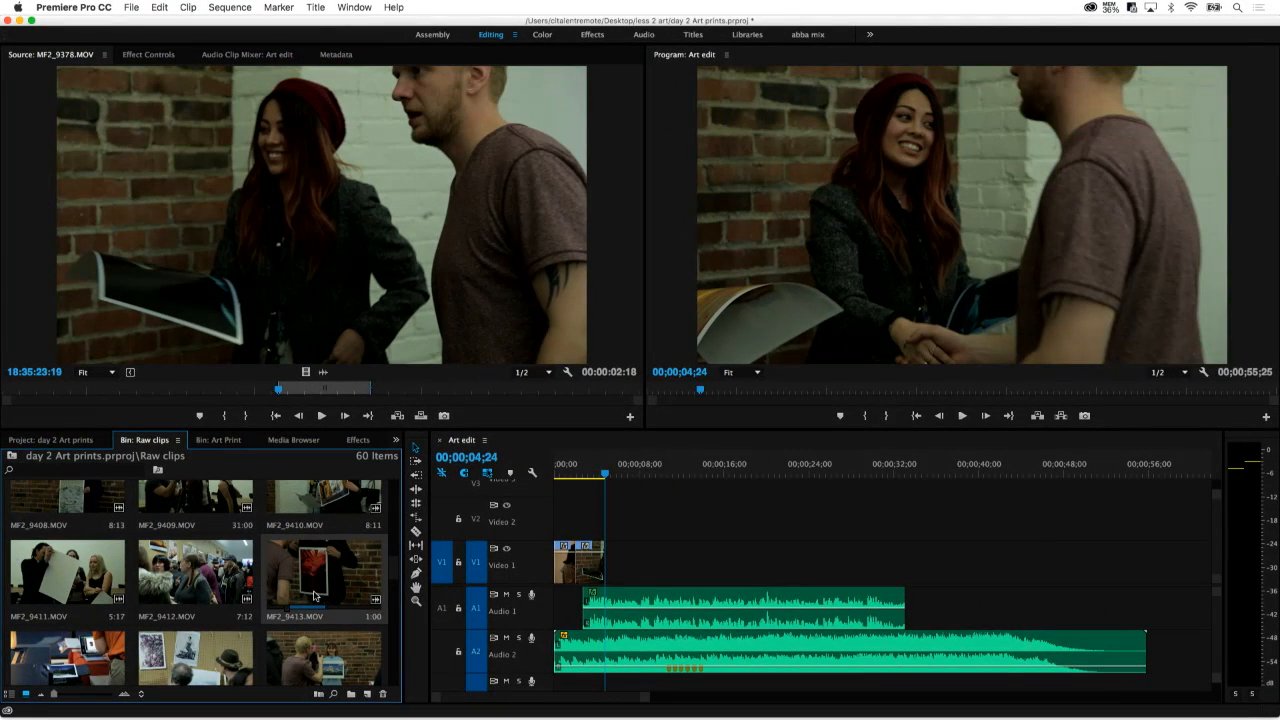
Place the marked MF2_9413.MOV range on Video 1 after the second clip and play back the sequence to check it
drag(314, 596, 638, 566)
click(613, 567)
click(569, 416)
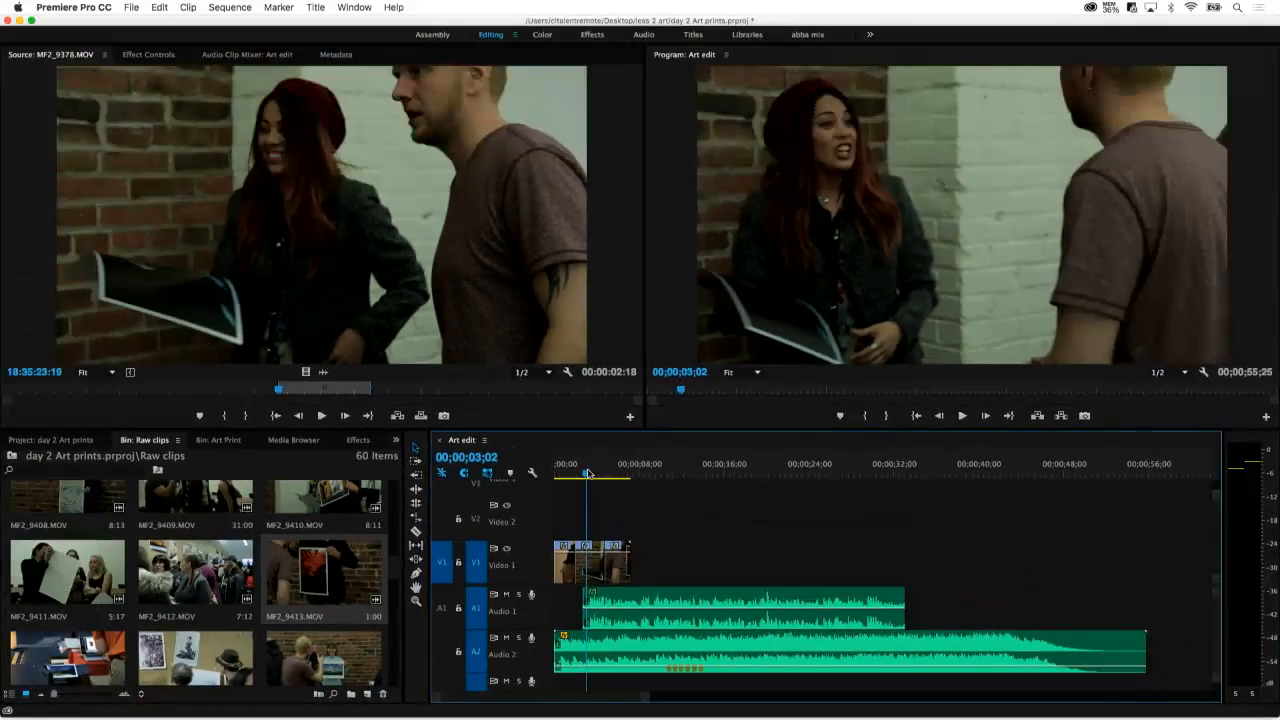
key(space)
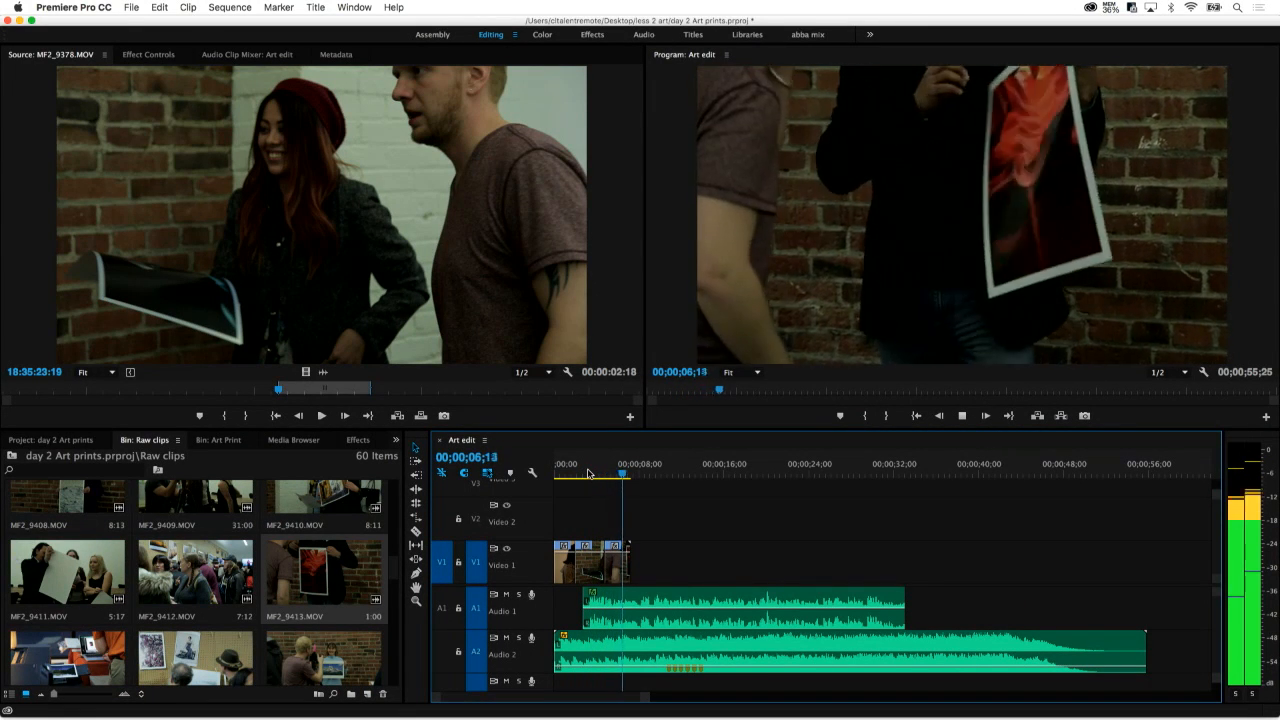
key(space)
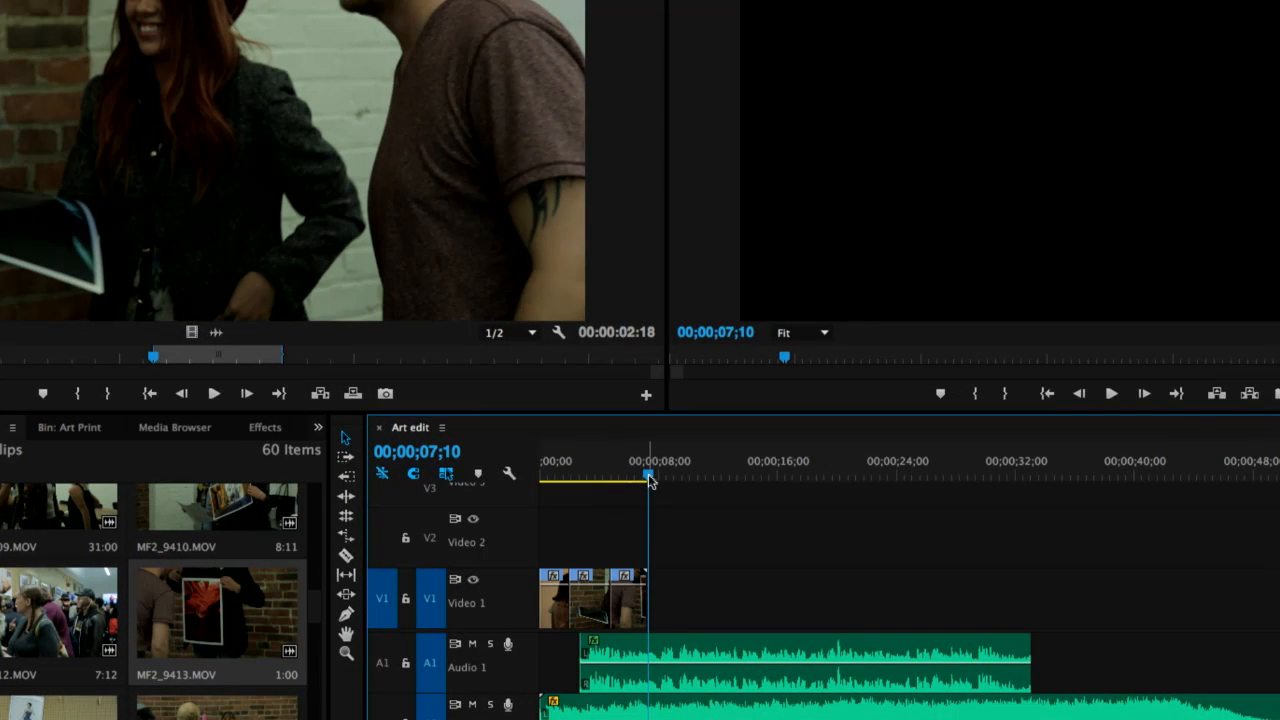
drag(648, 476, 639, 481)
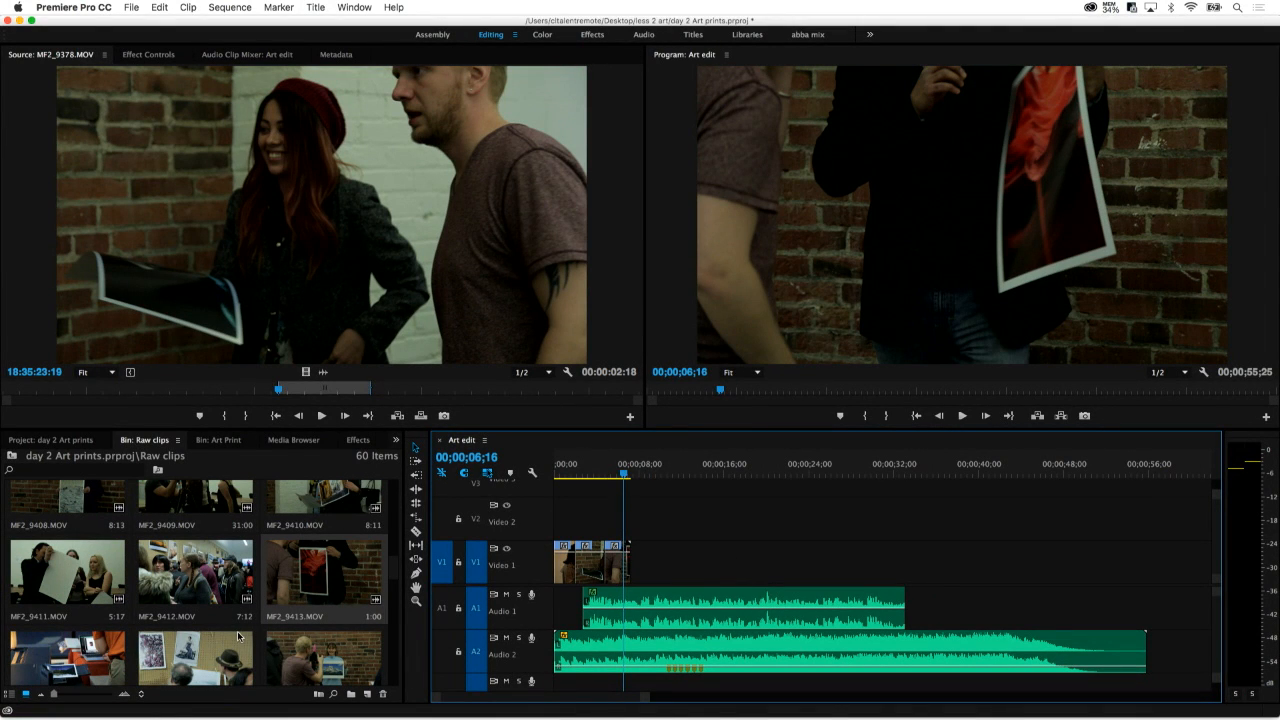
Load MF2_9356.MOV into the source monitor and scrub through the crowd shot
scroll(140, 680, up, 10)
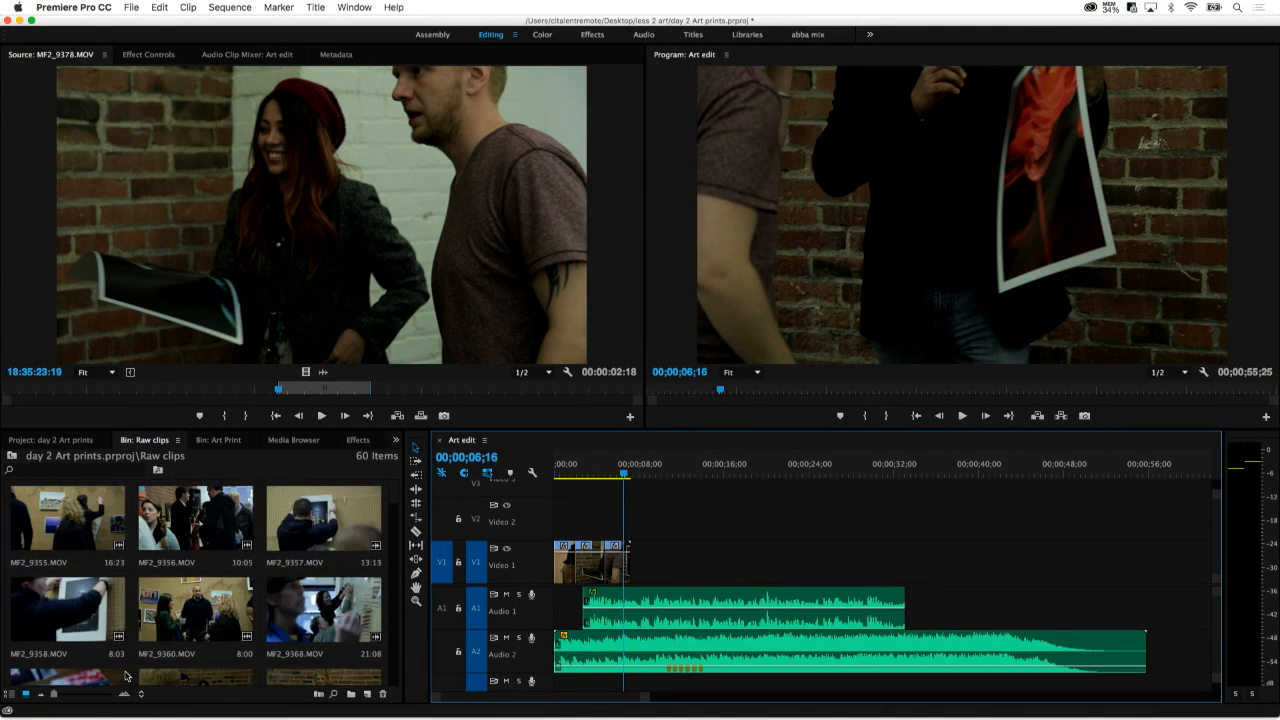
double_click(204, 538)
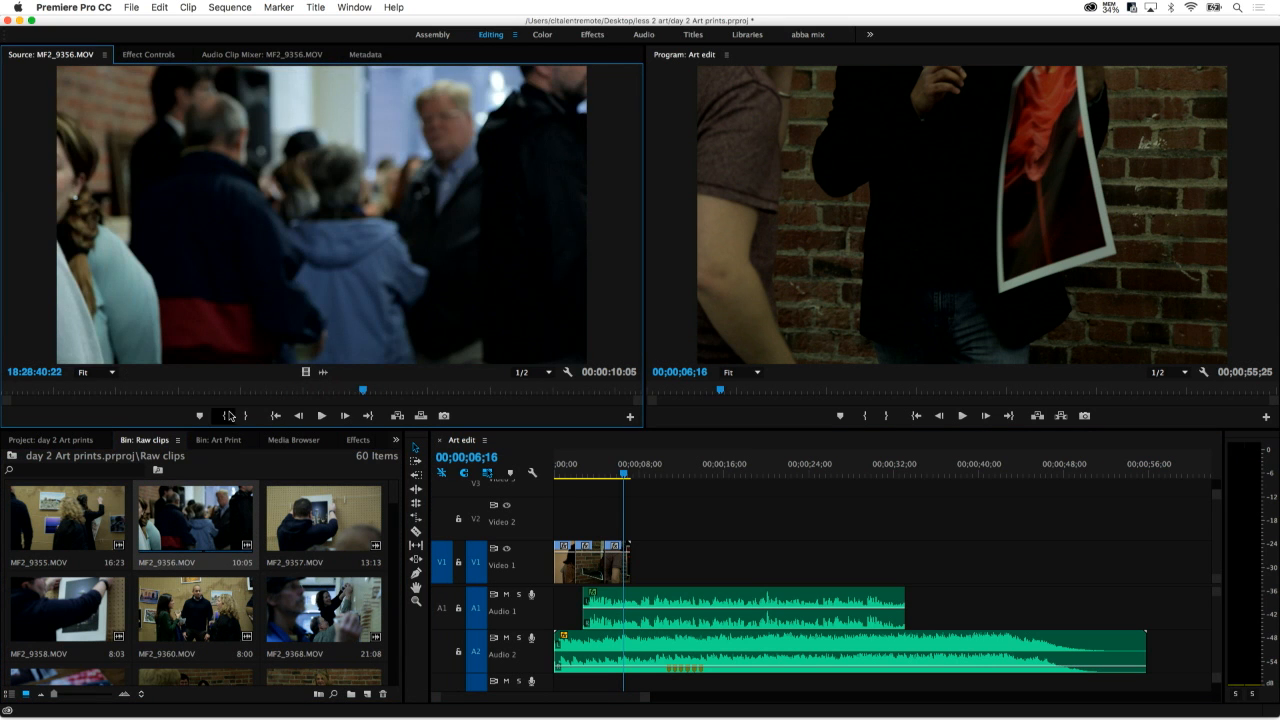
drag(226, 392, 580, 398)
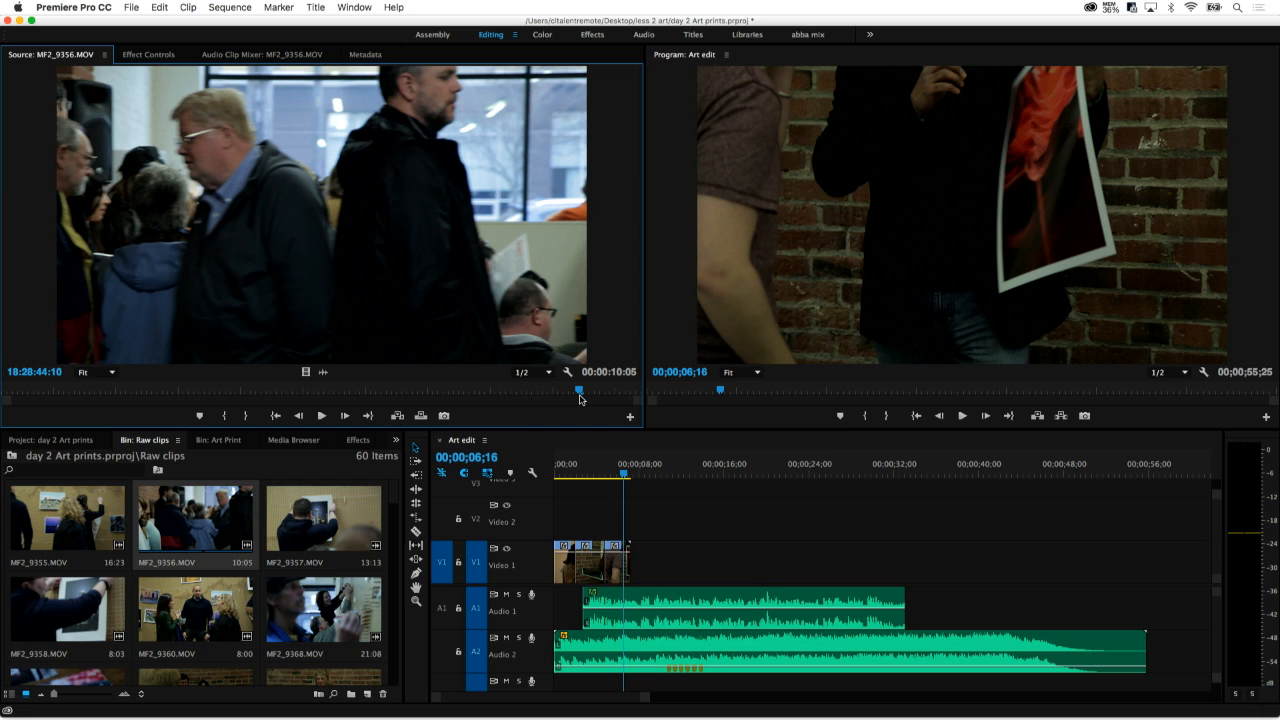
Mark a 1:21 range of MF2_9368.MOV ending at 18:32:18:20, add it to Video 1 after the third clip, and return the playhead to the start
double_click(318, 616)
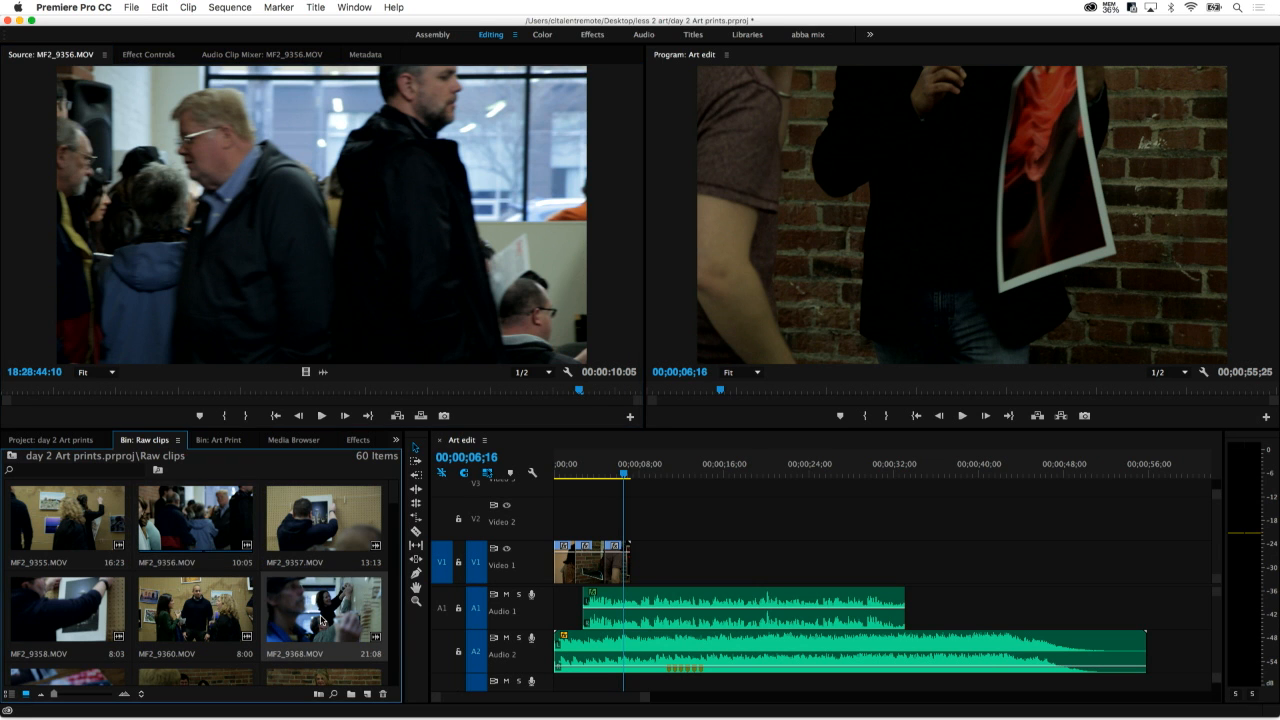
drag(130, 395, 335, 411)
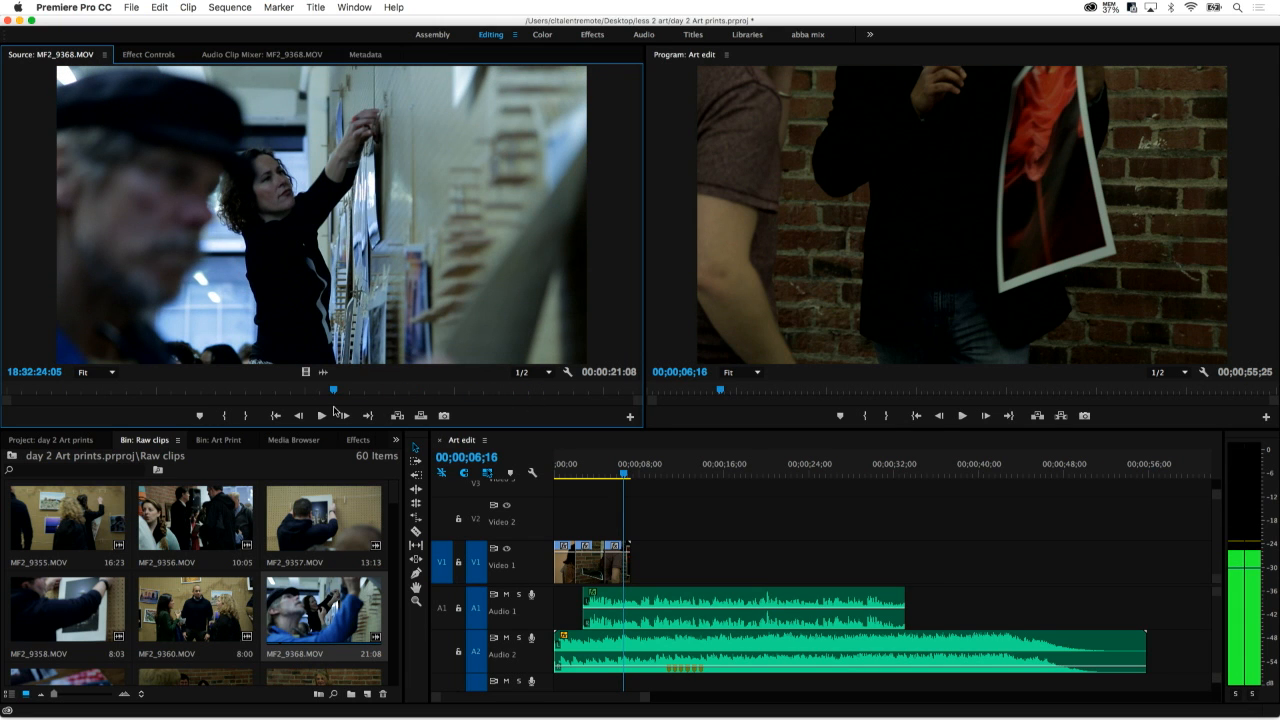
drag(333, 410, 174, 397)
key(i)
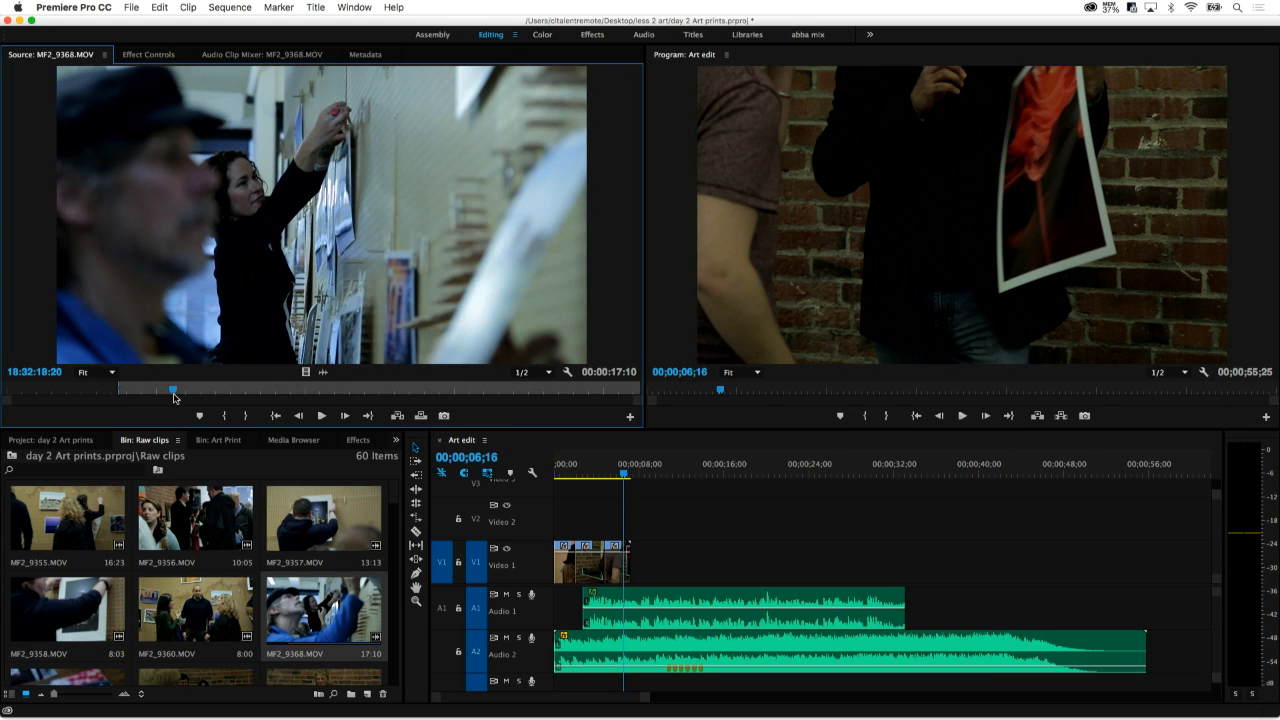
key(o)
drag(215, 291, 641, 580)
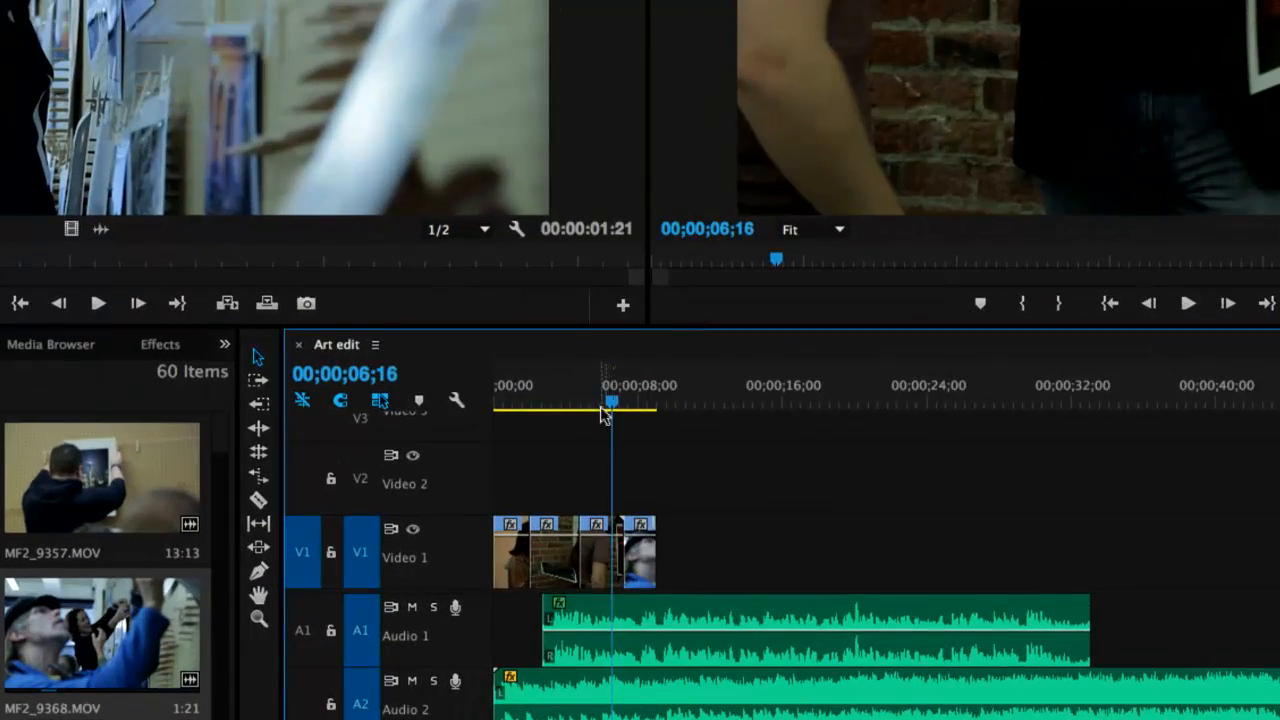
drag(603, 415, 437, 409)
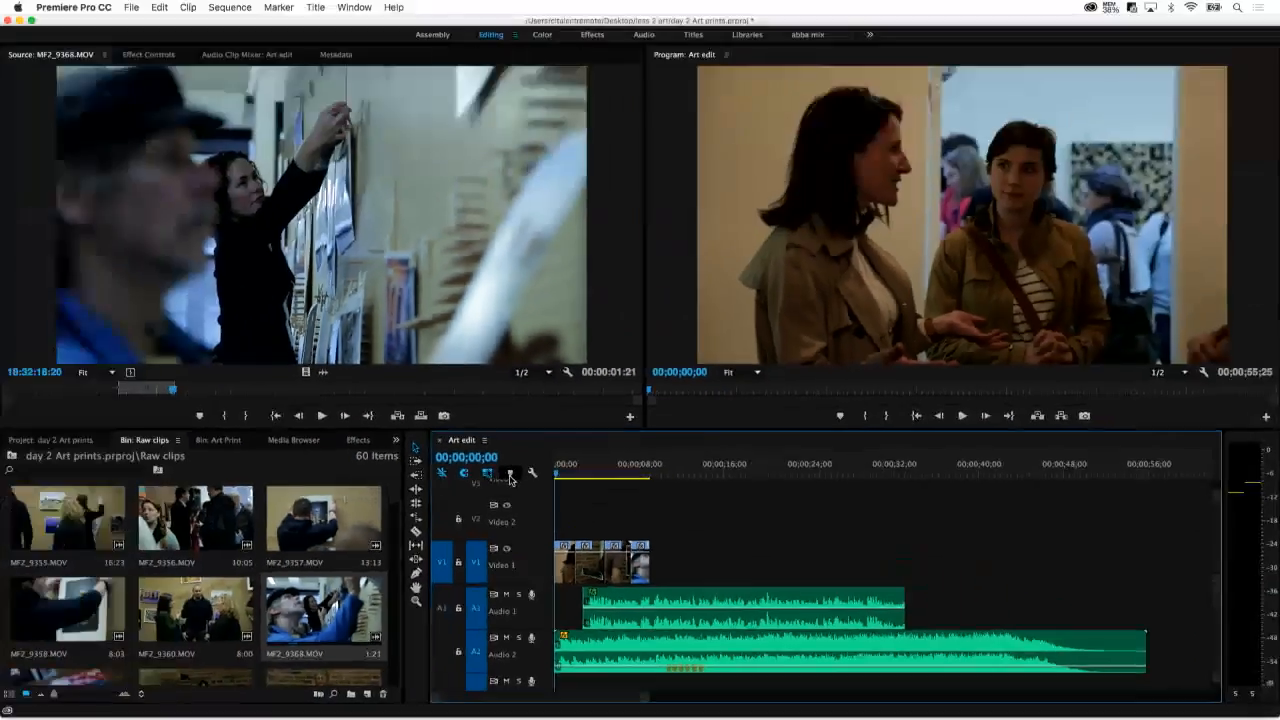
Play the sequence, move the MF2_9368.MOV clip from the end of Video 1 to the start of Video 2, and play back the new opening
key(space)
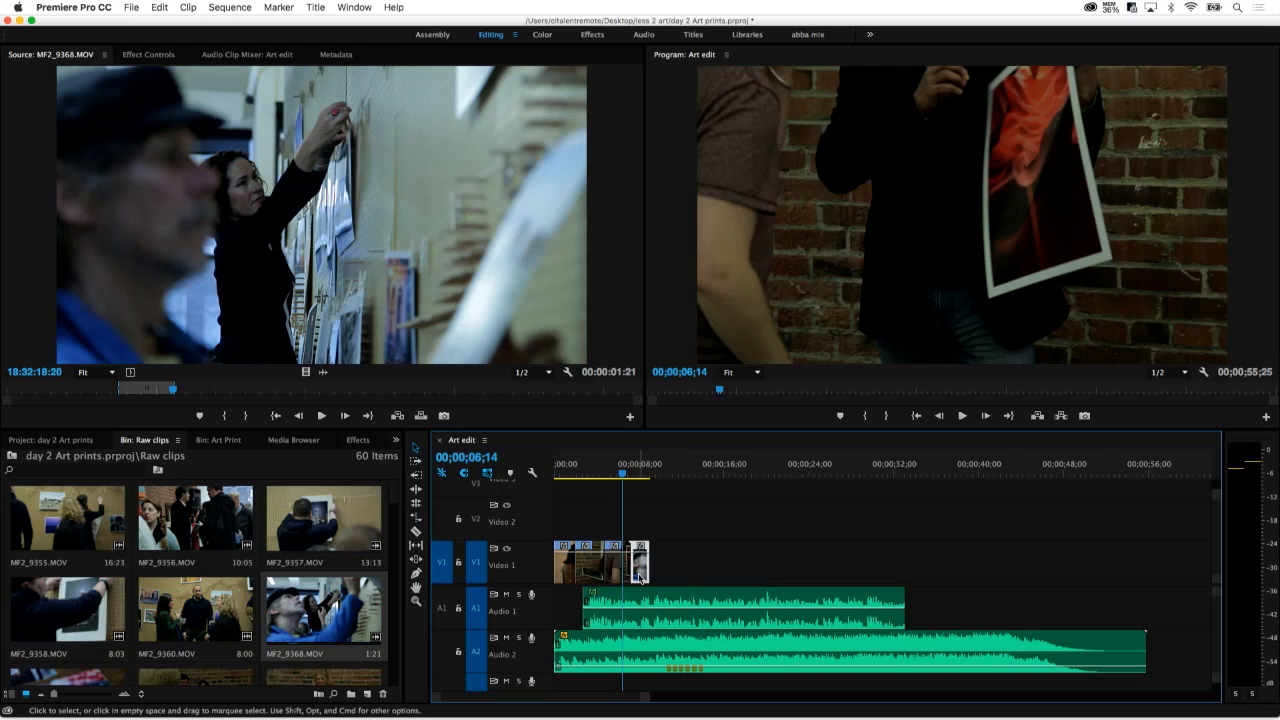
drag(575, 540, 549, 527)
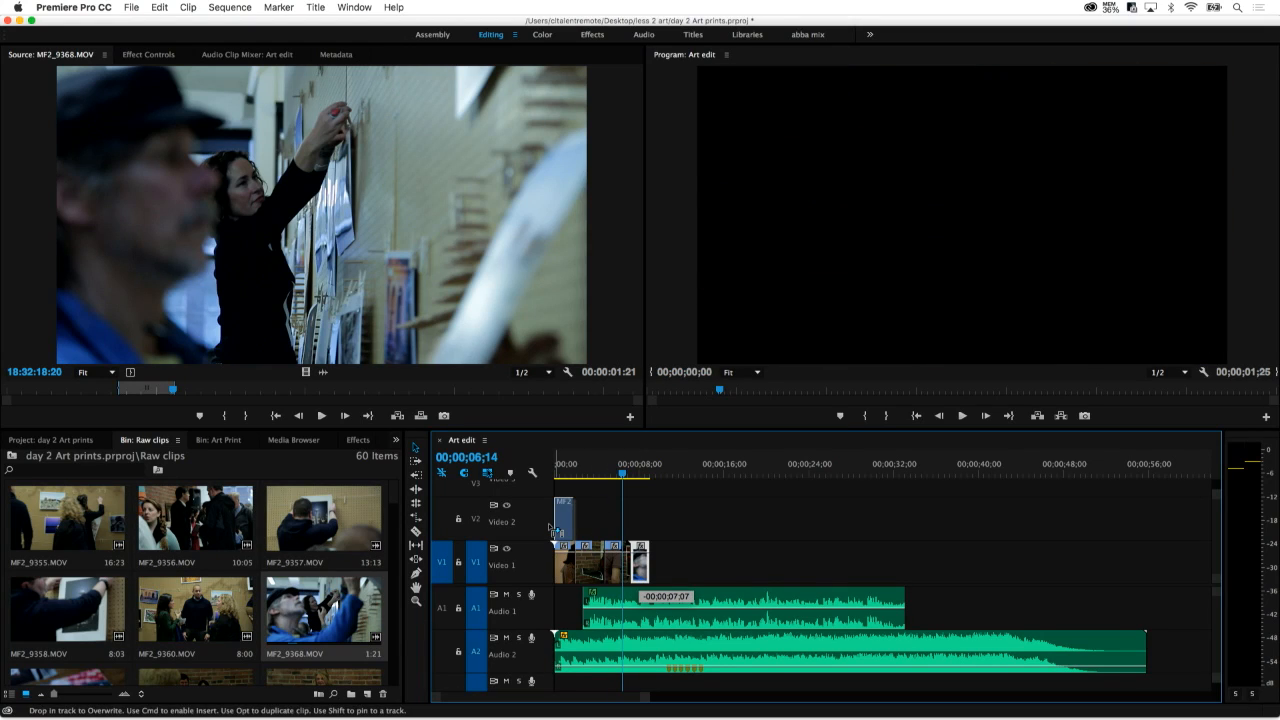
drag(549, 527, 545, 471)
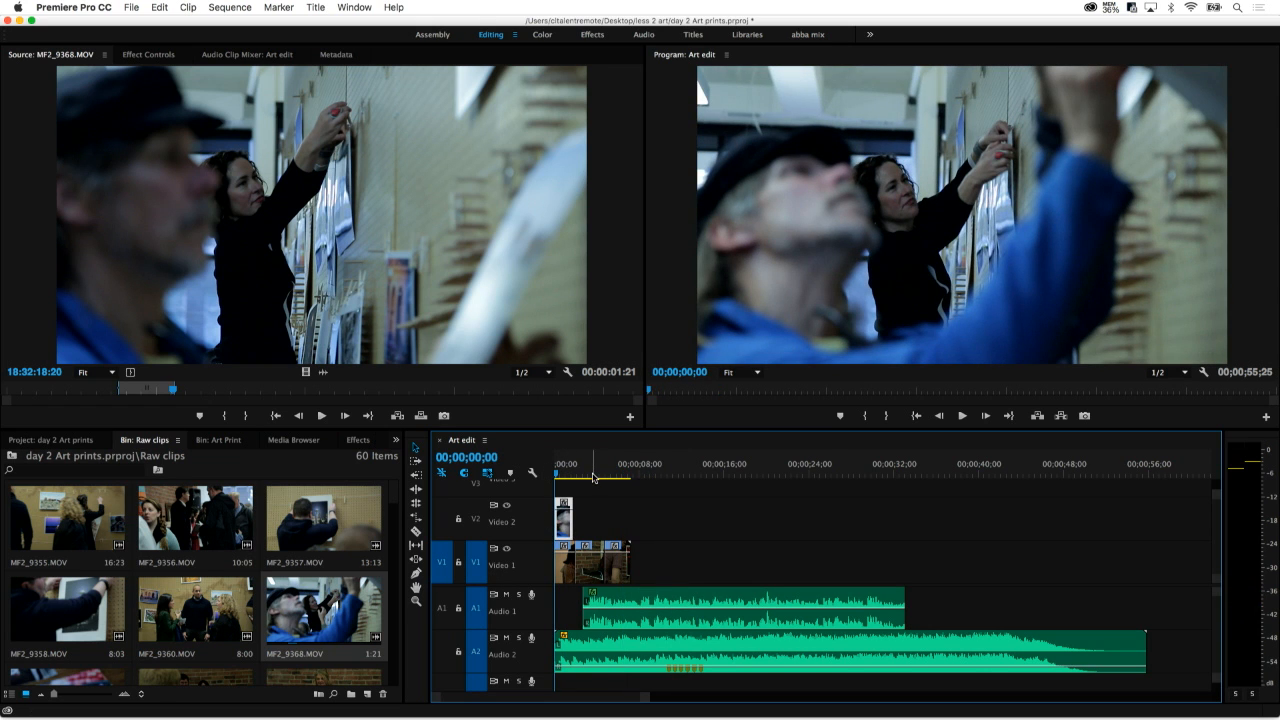
key(space)
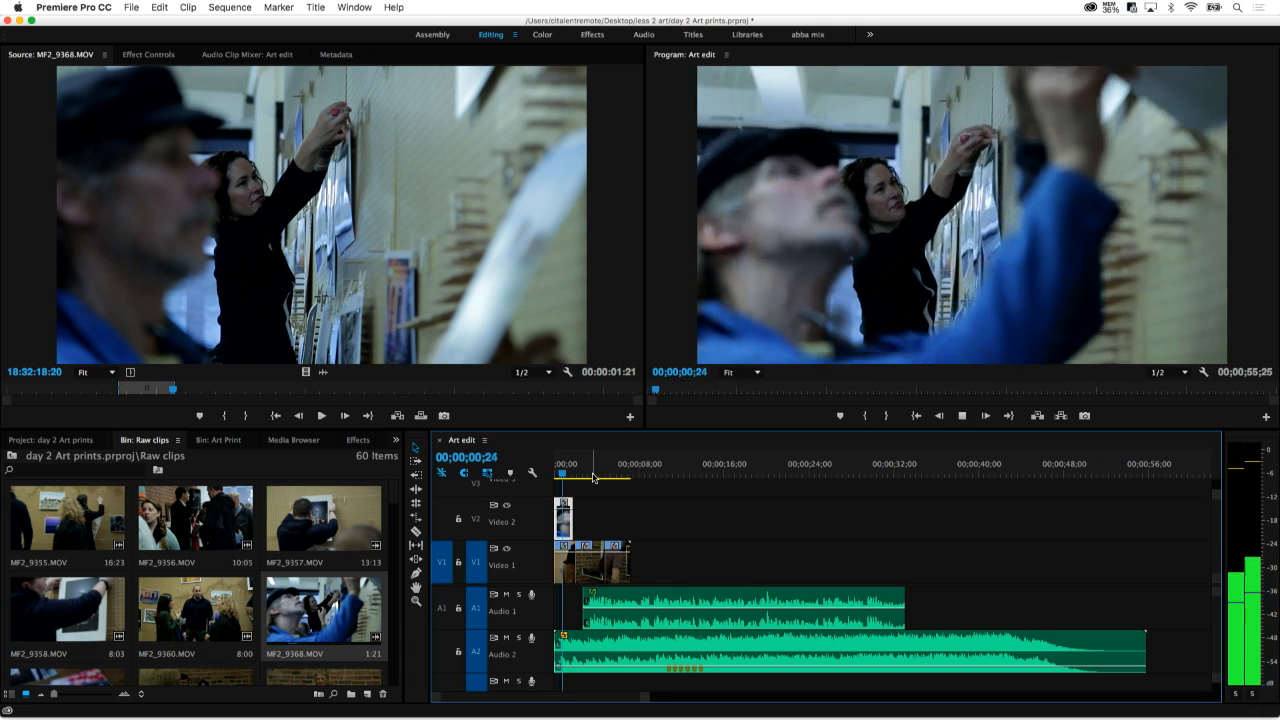
key(space)
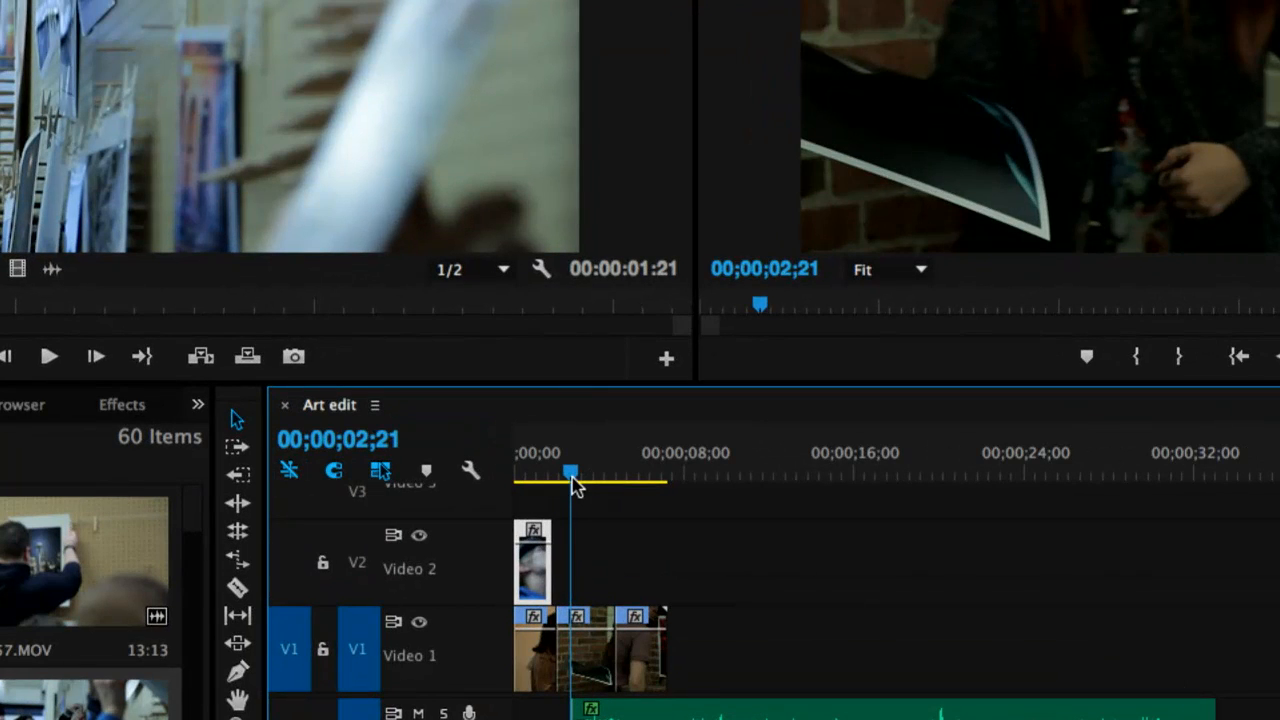
Place the playhead on the first Video 1 cut at 00;00;02;04 and extend the Video 2 clip's end to meet it
mouse_move(573, 485)
mouse_down()
mouse_move(551, 483)
mouse_move(565, 485)
mouse_up()
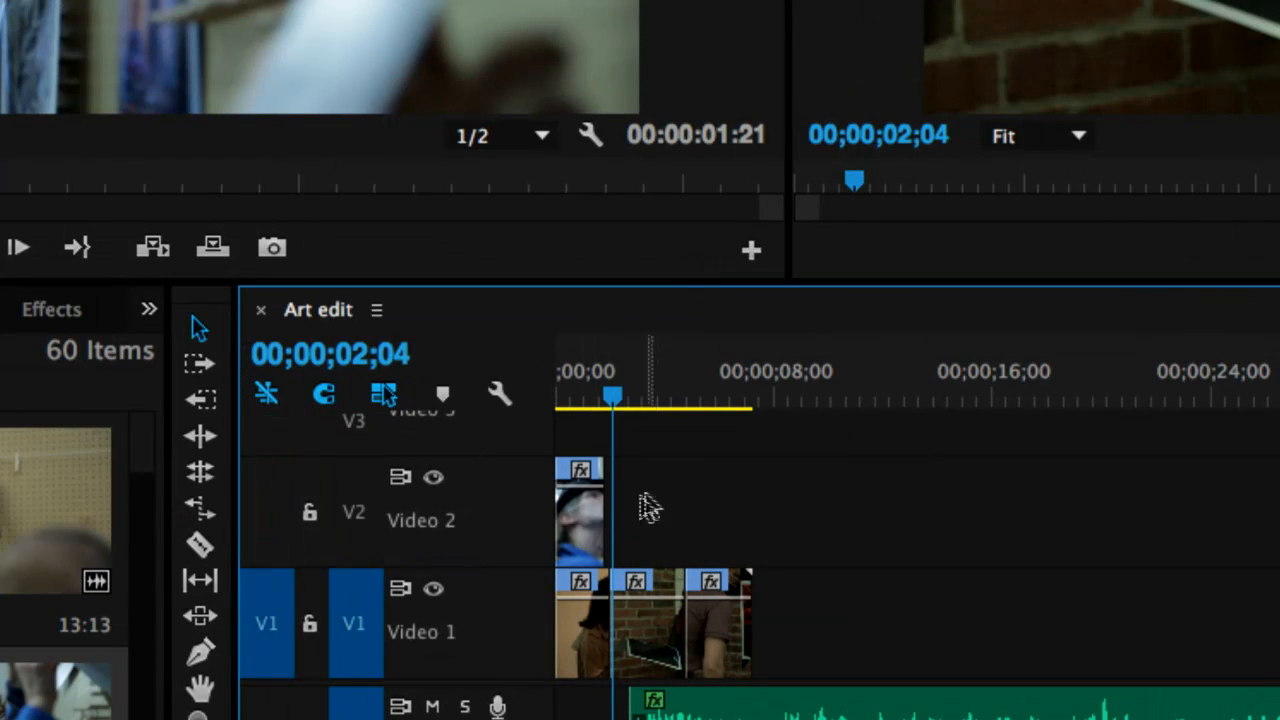
drag(605, 500, 618, 500)
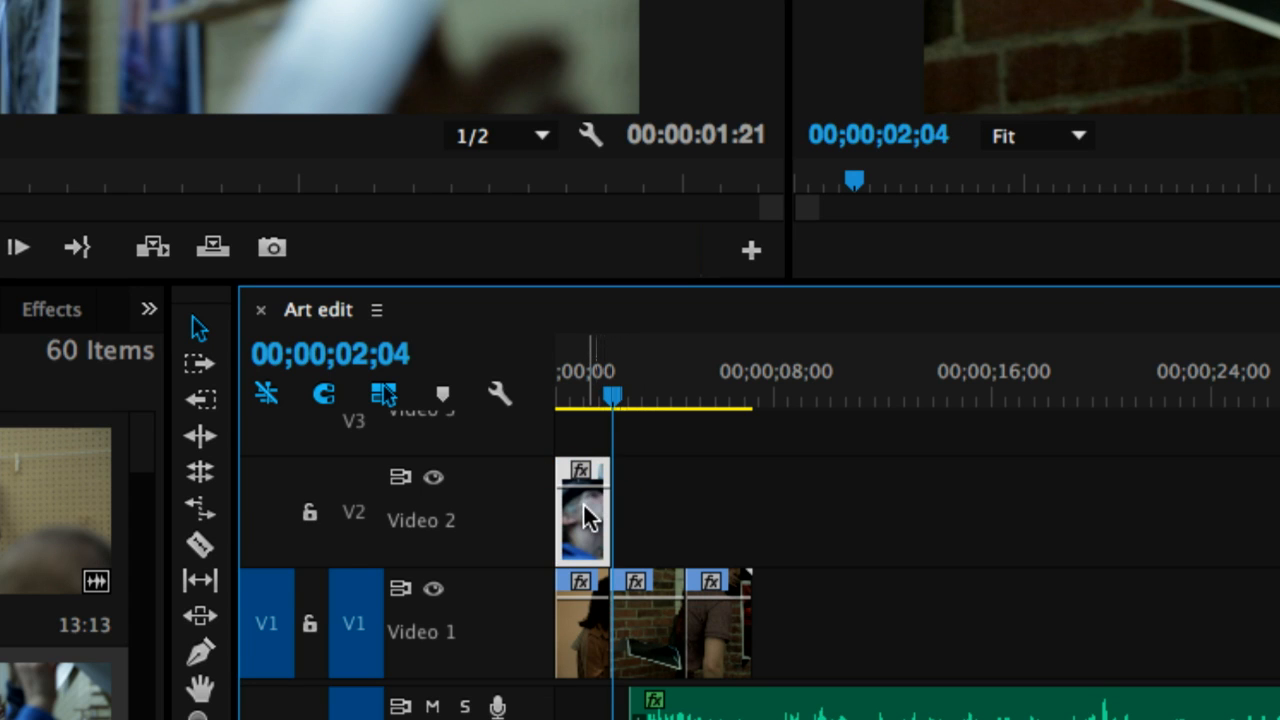
right_click(584, 507)
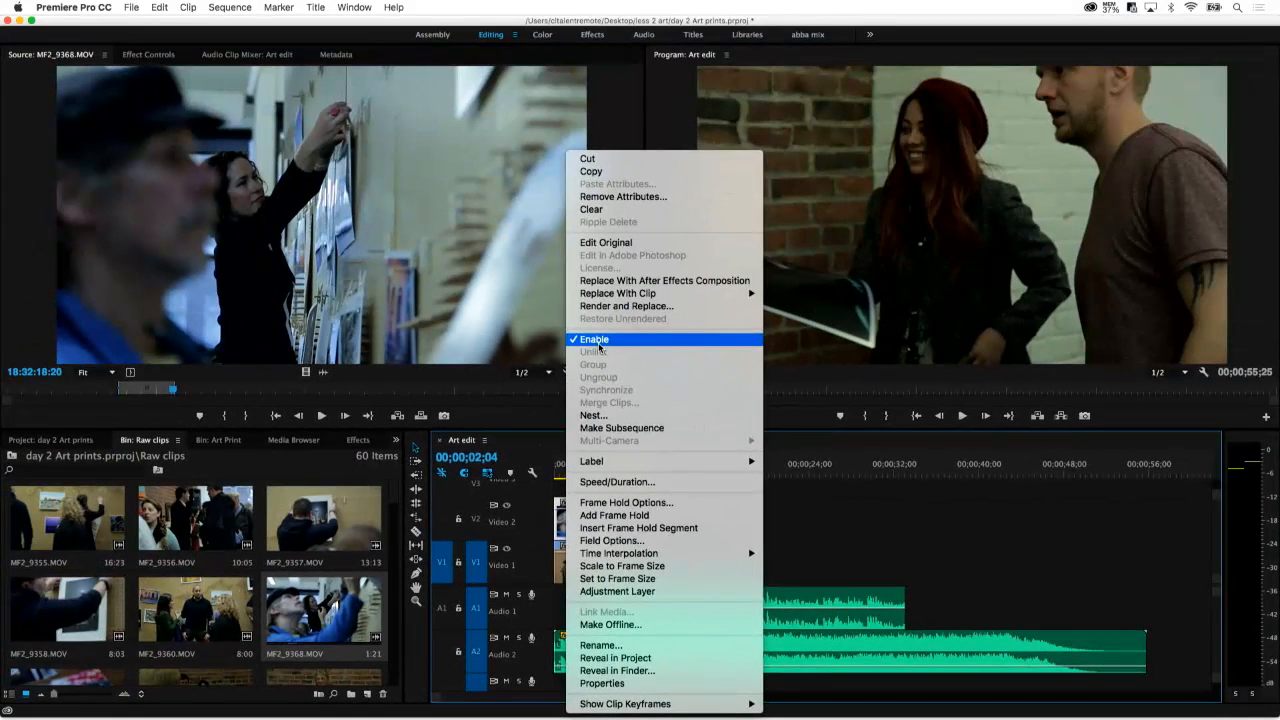
click(852, 536)
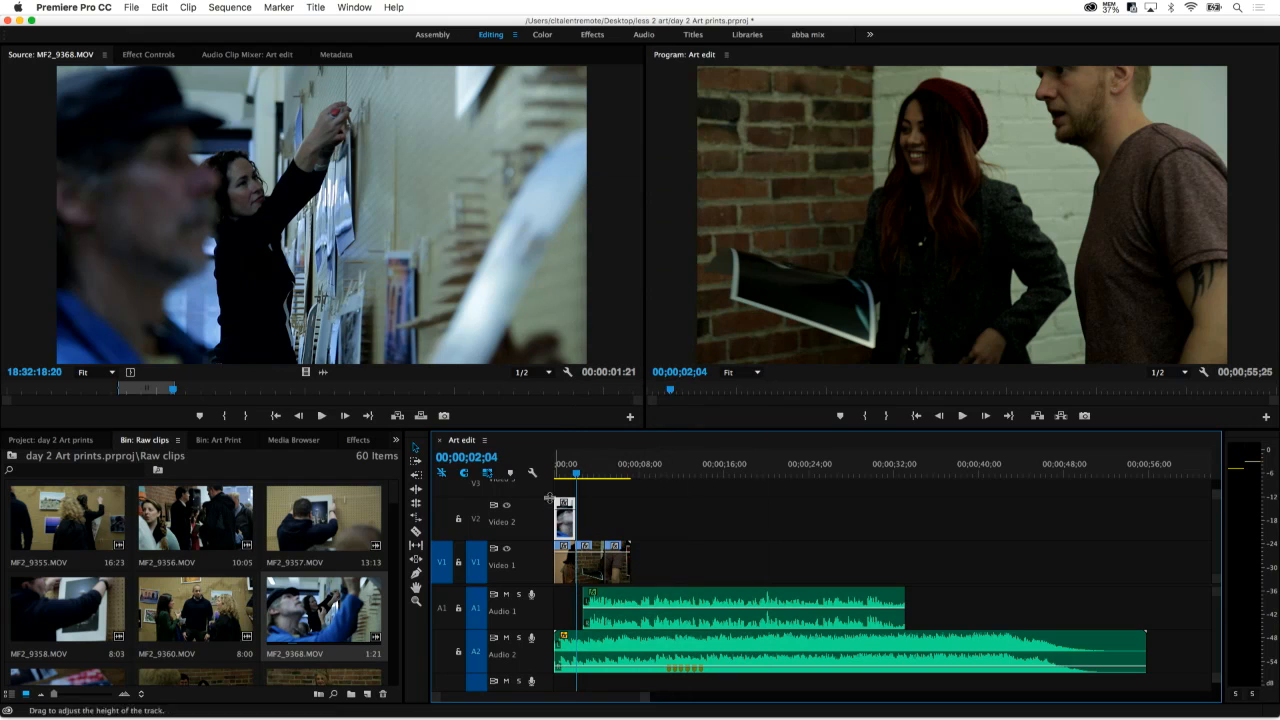
Move Video 1's opening clip to the end of its clips, put the Video 2 clip in the opened gap, and return the playhead to the start
drag(562, 578, 584, 578)
drag(571, 527, 571, 560)
drag(574, 474, 500, 474)
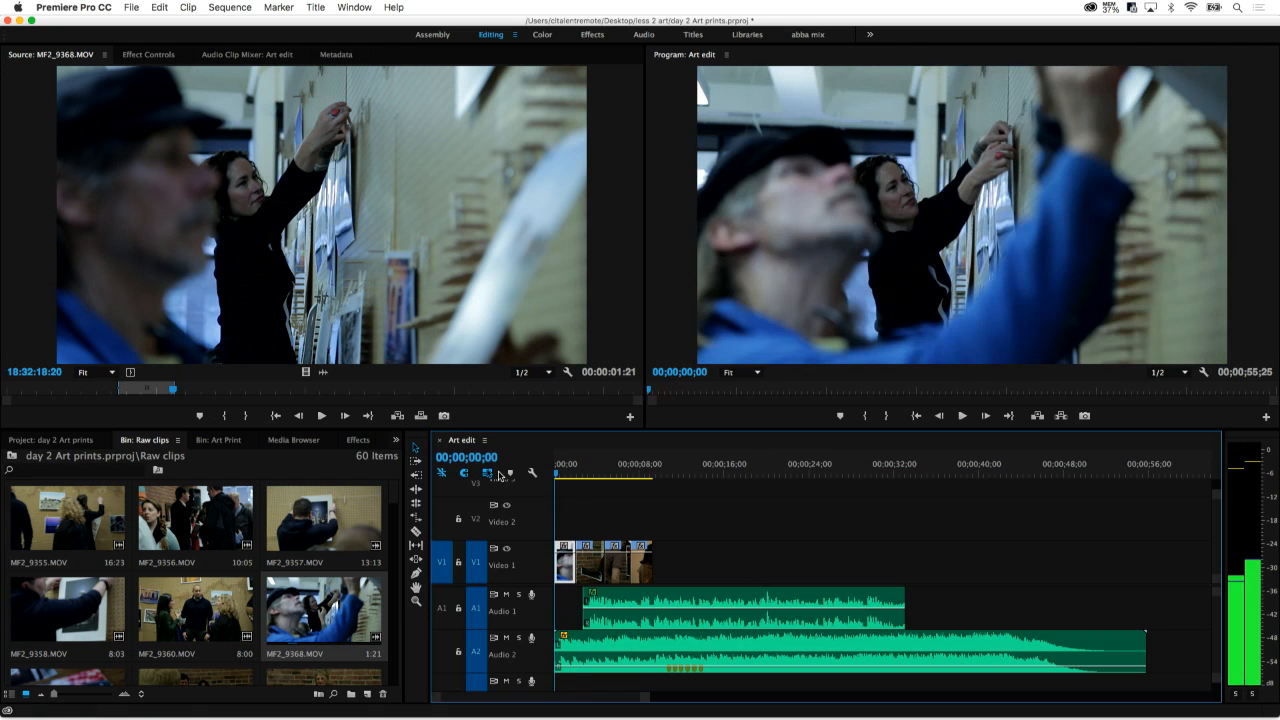